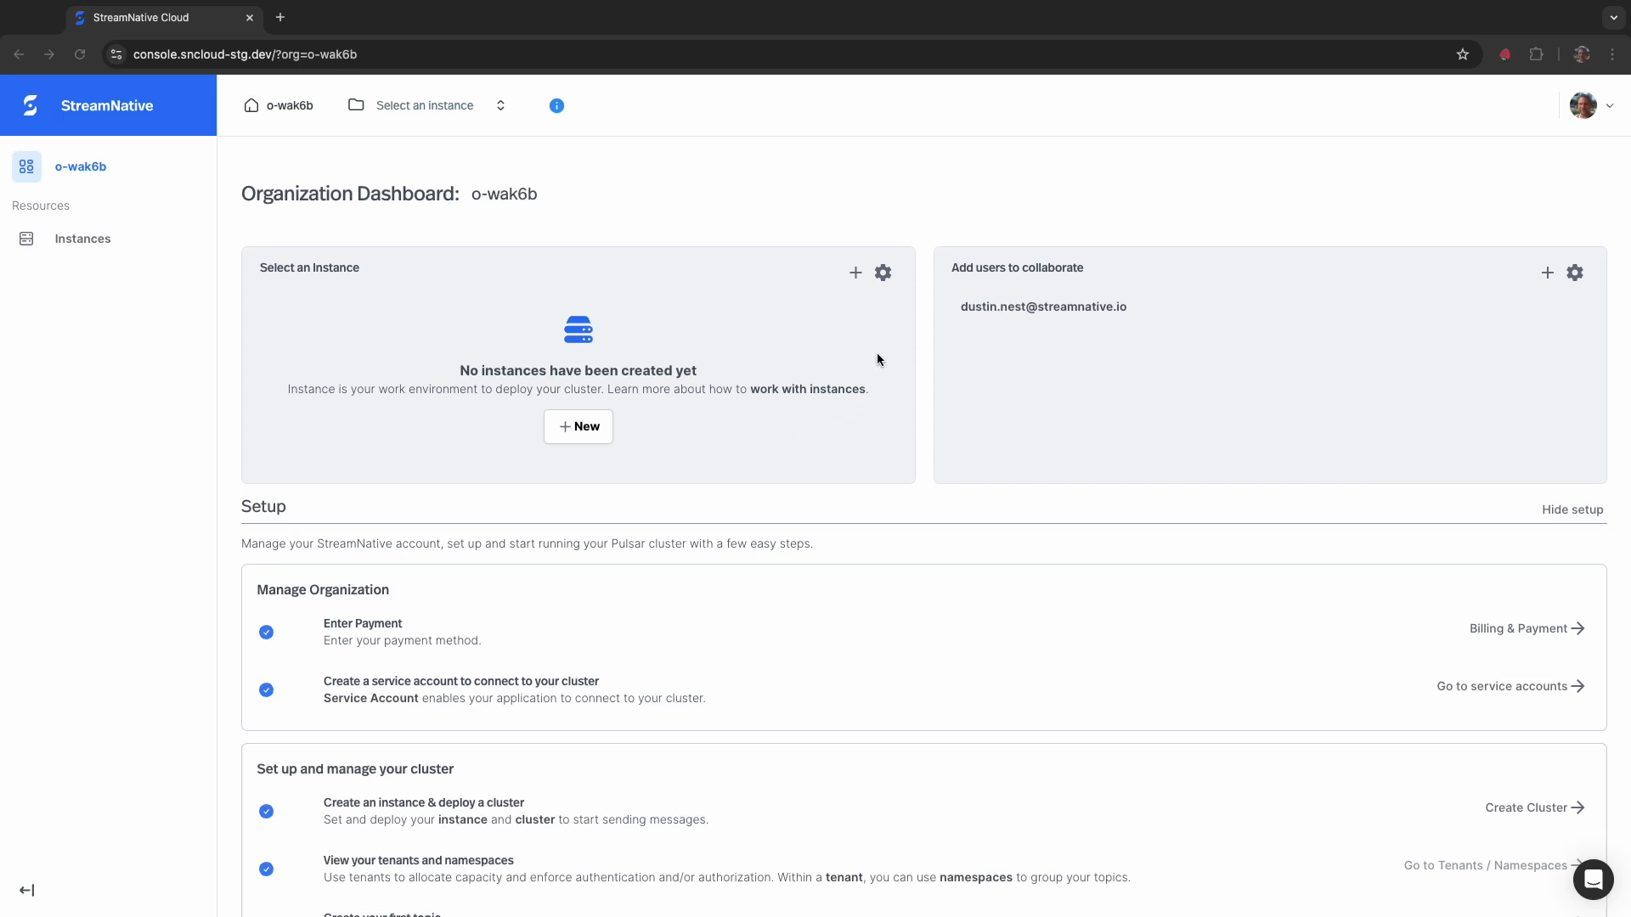
- Start a new BYOC instance named demoinstance with the URSA Engine and continue to the cluster location
left_click(857, 274)
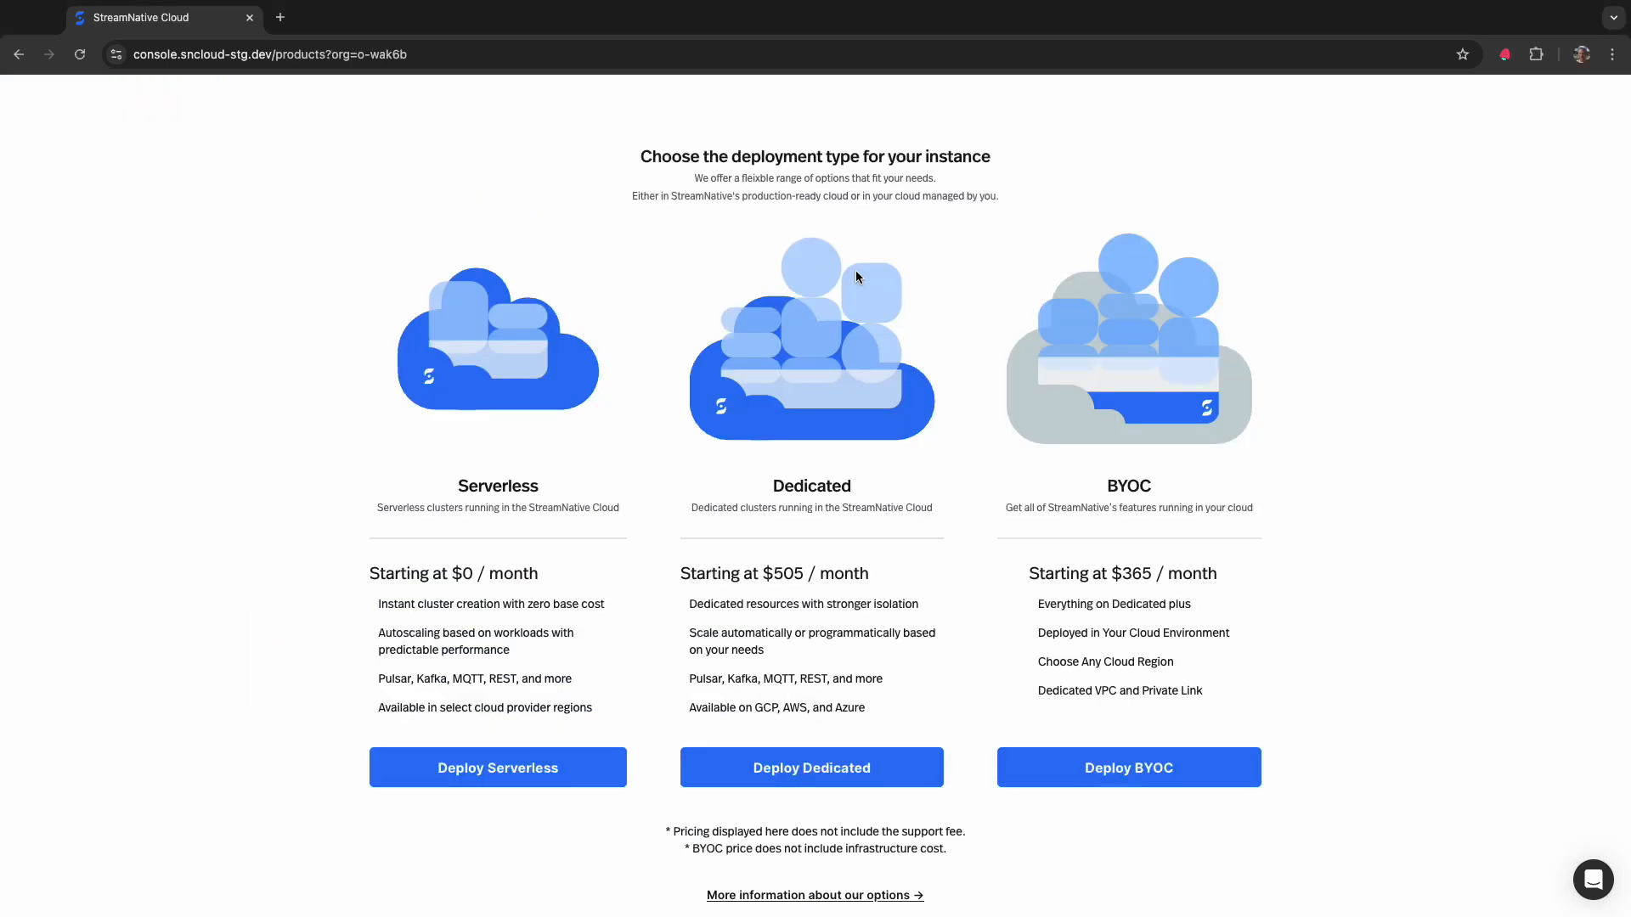
left_click(1083, 766)
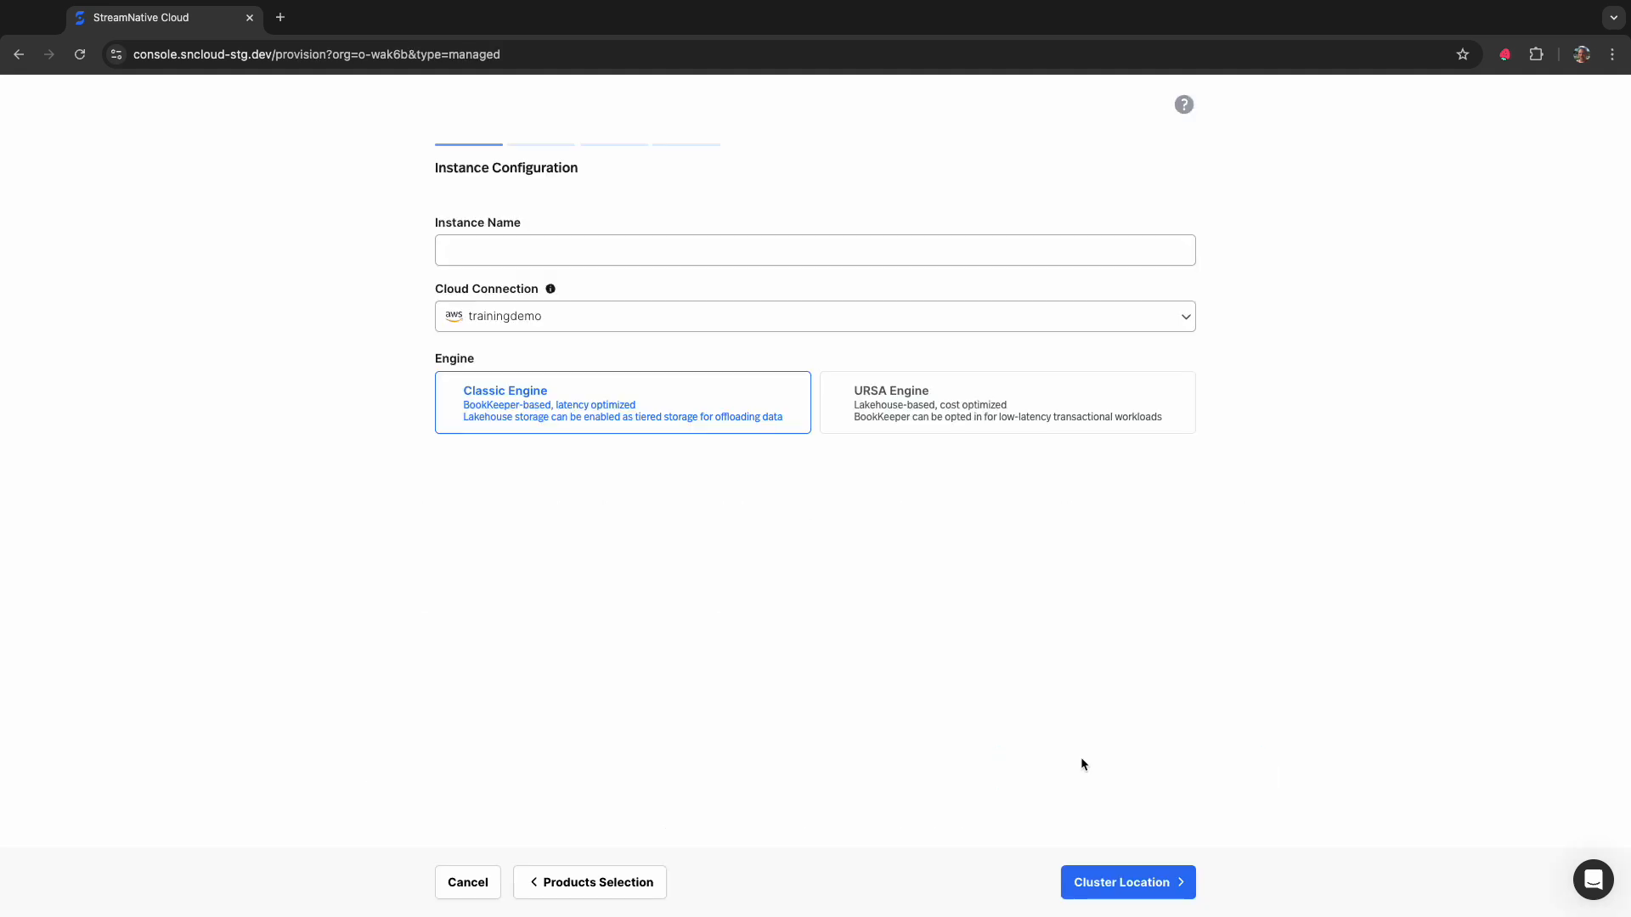
type("demoinstance")
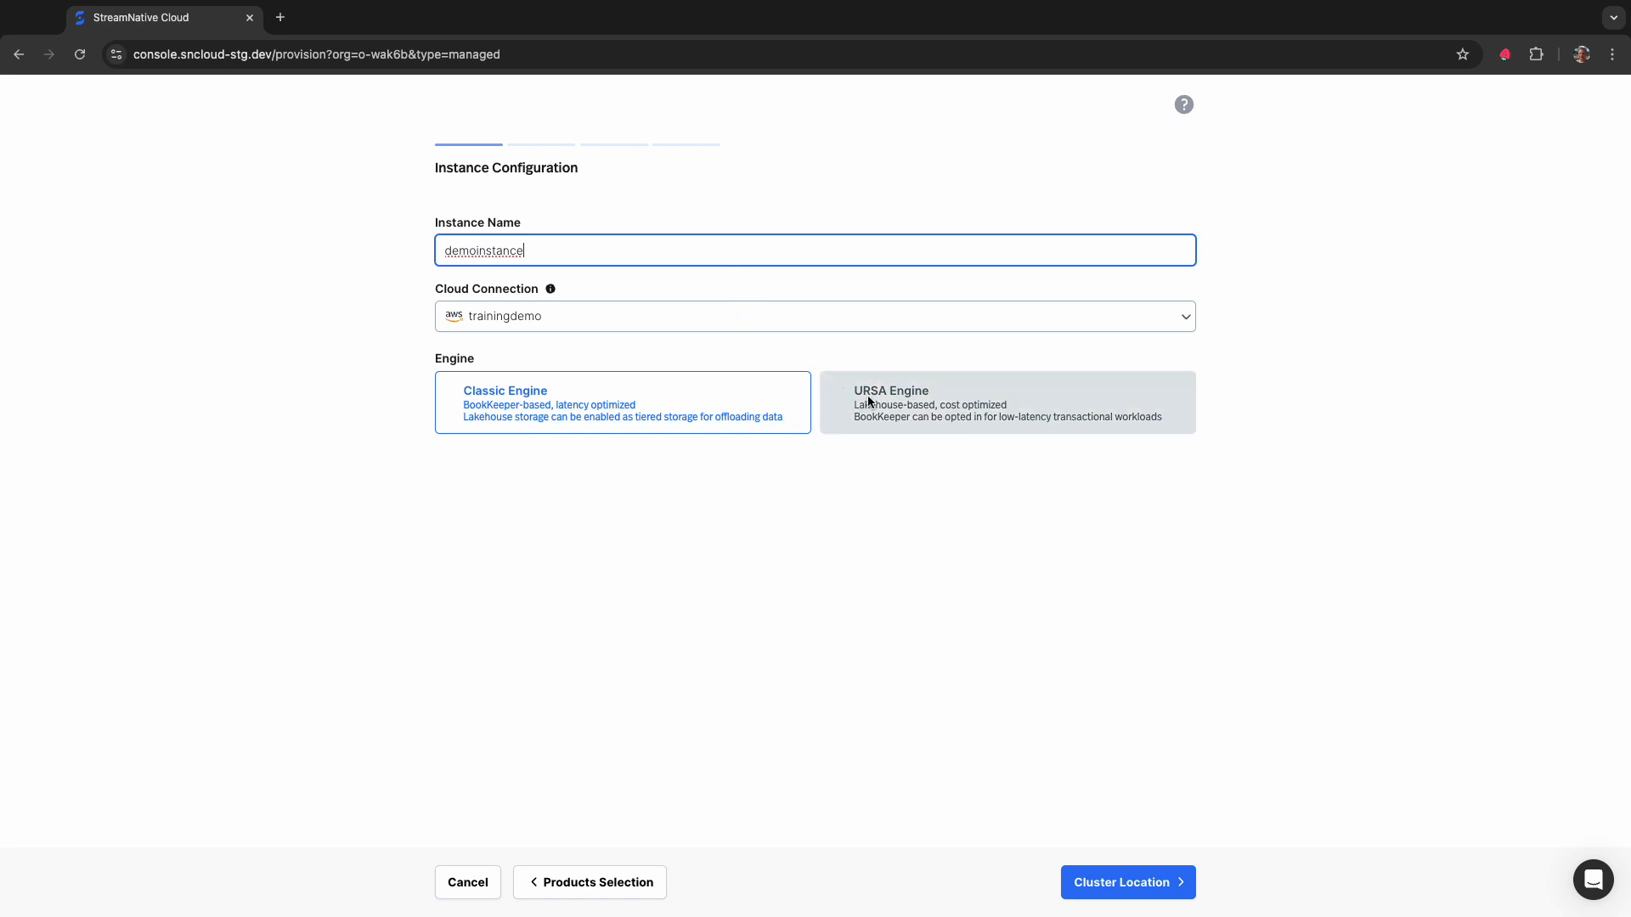
left_click(912, 421)
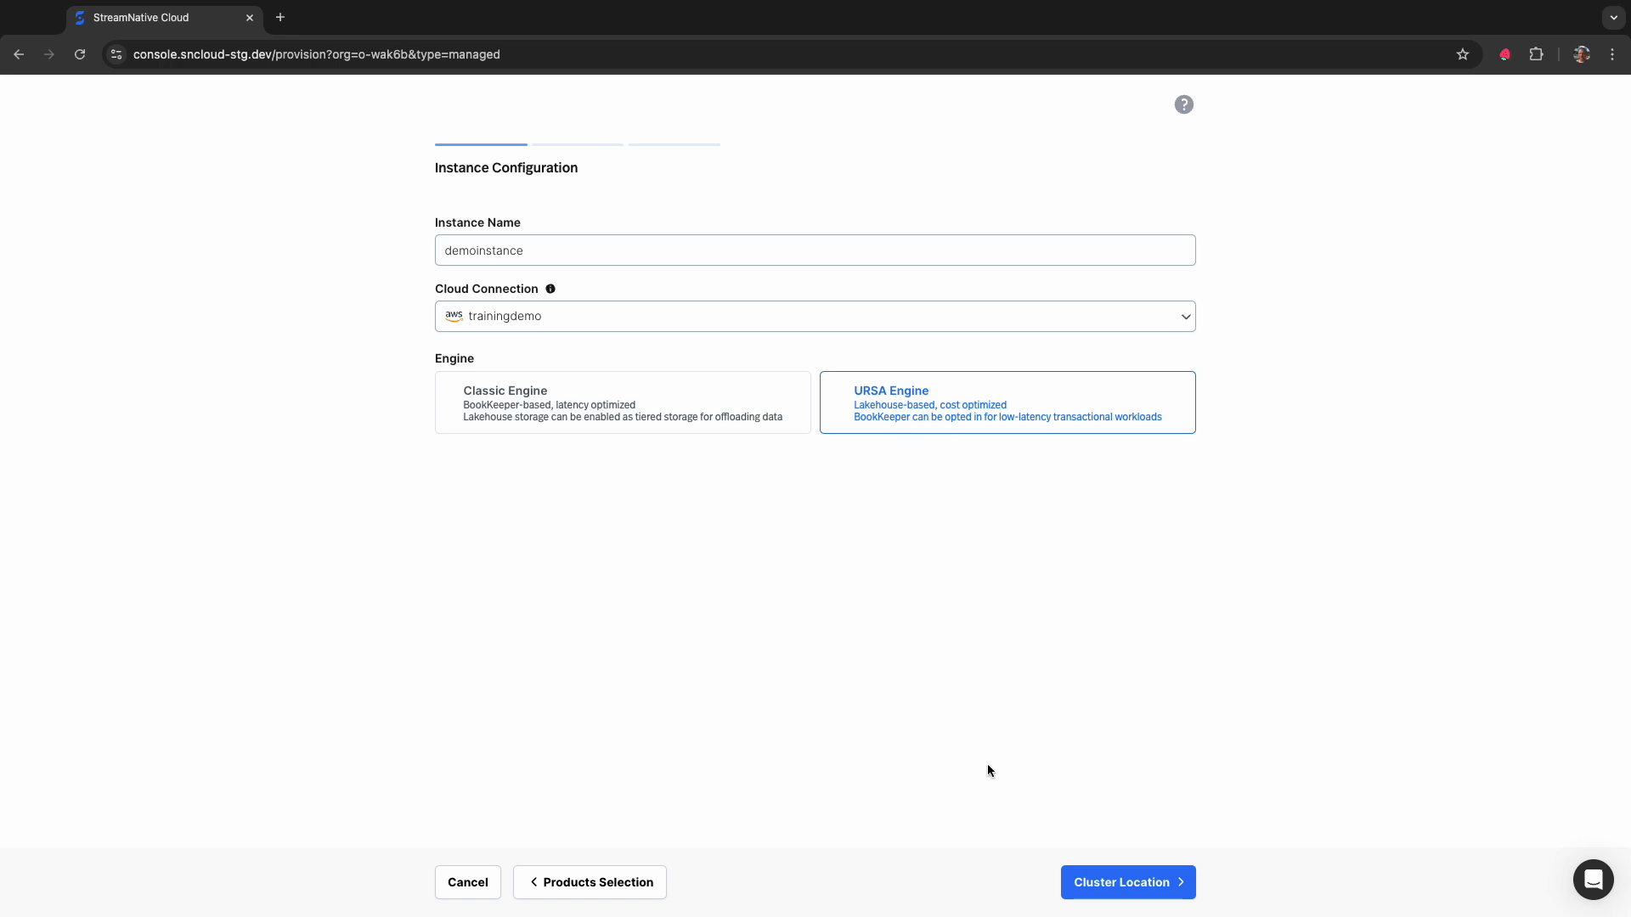
left_click(1112, 888)
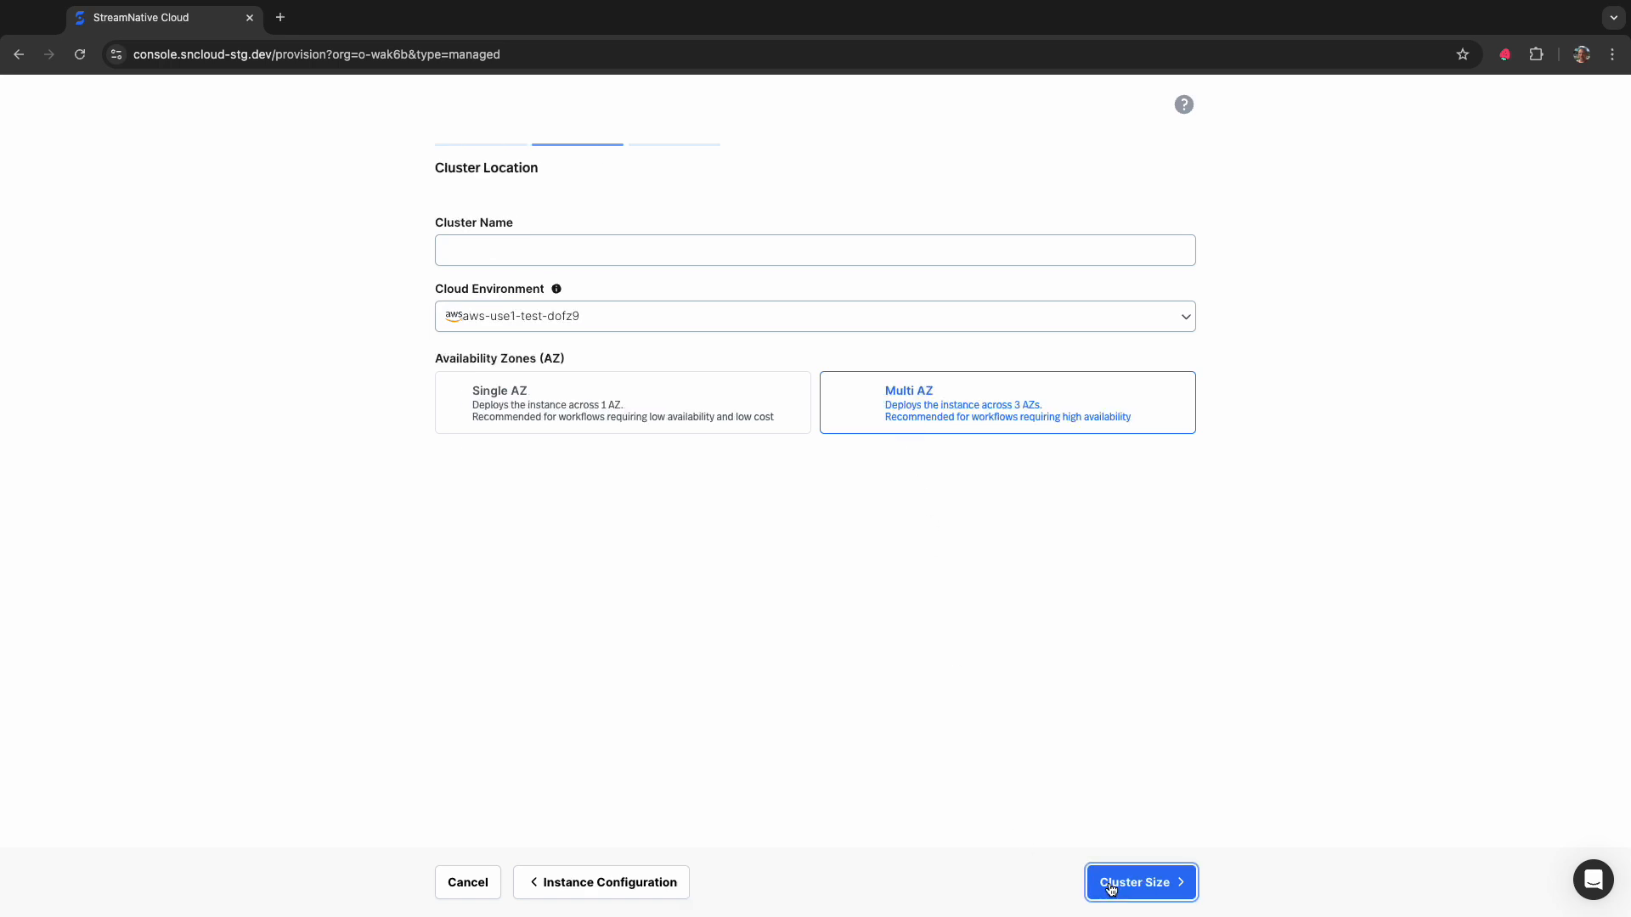
- Name the cluster democluster, keep the default environment, Multi AZ and basic size settings, and finish the deployment
left_click(641, 249)
type("democluster")
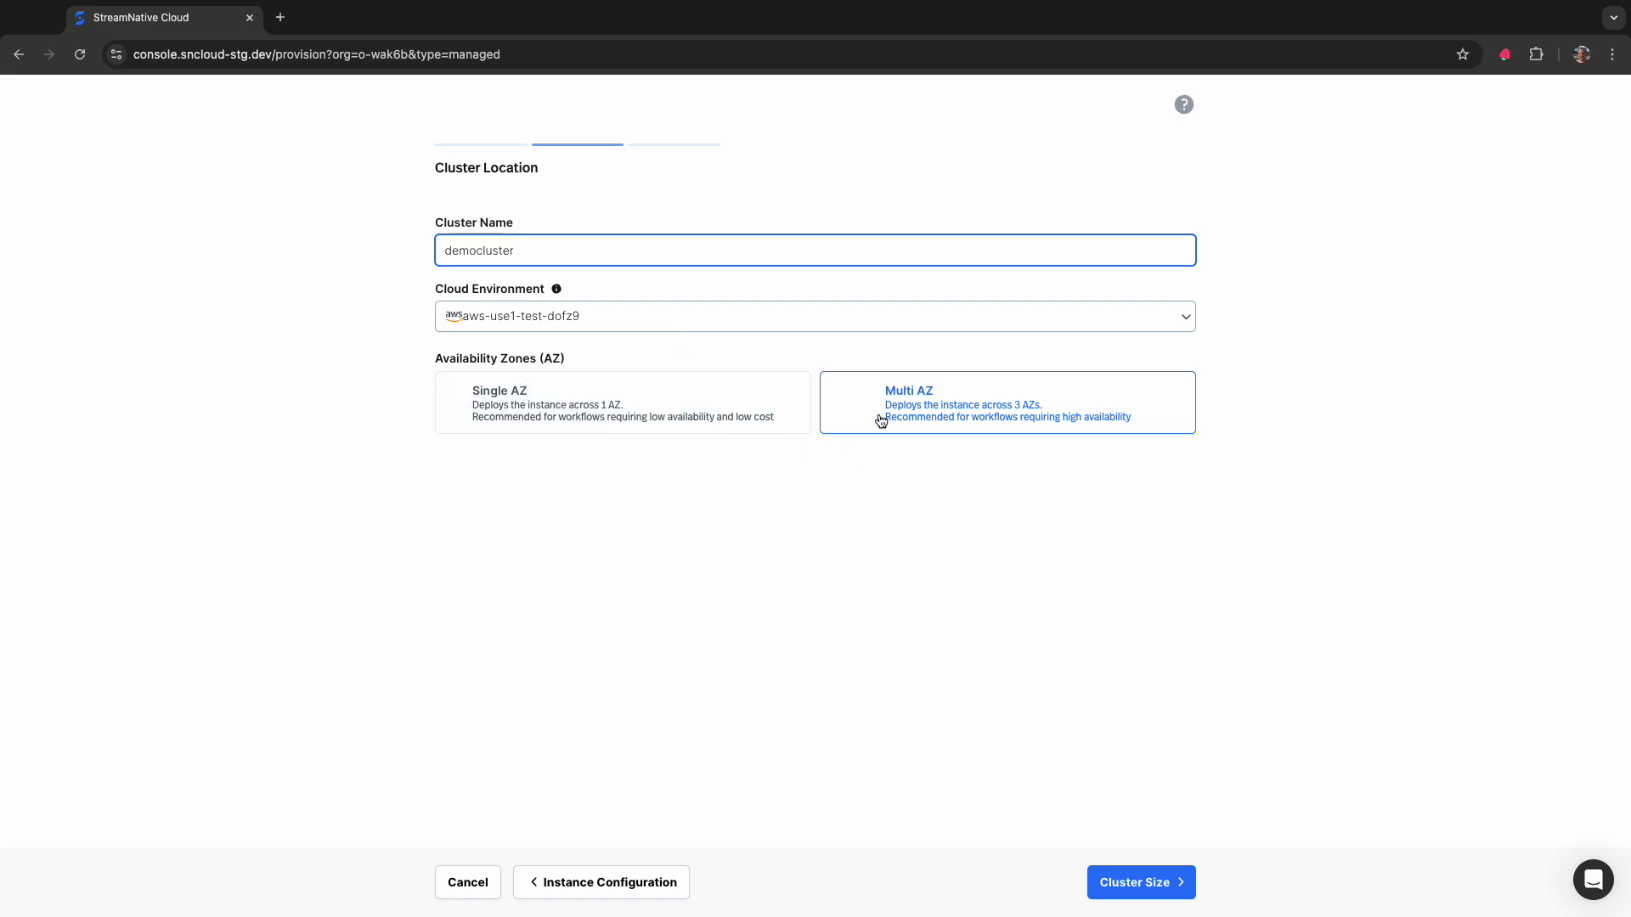
left_click(1151, 882)
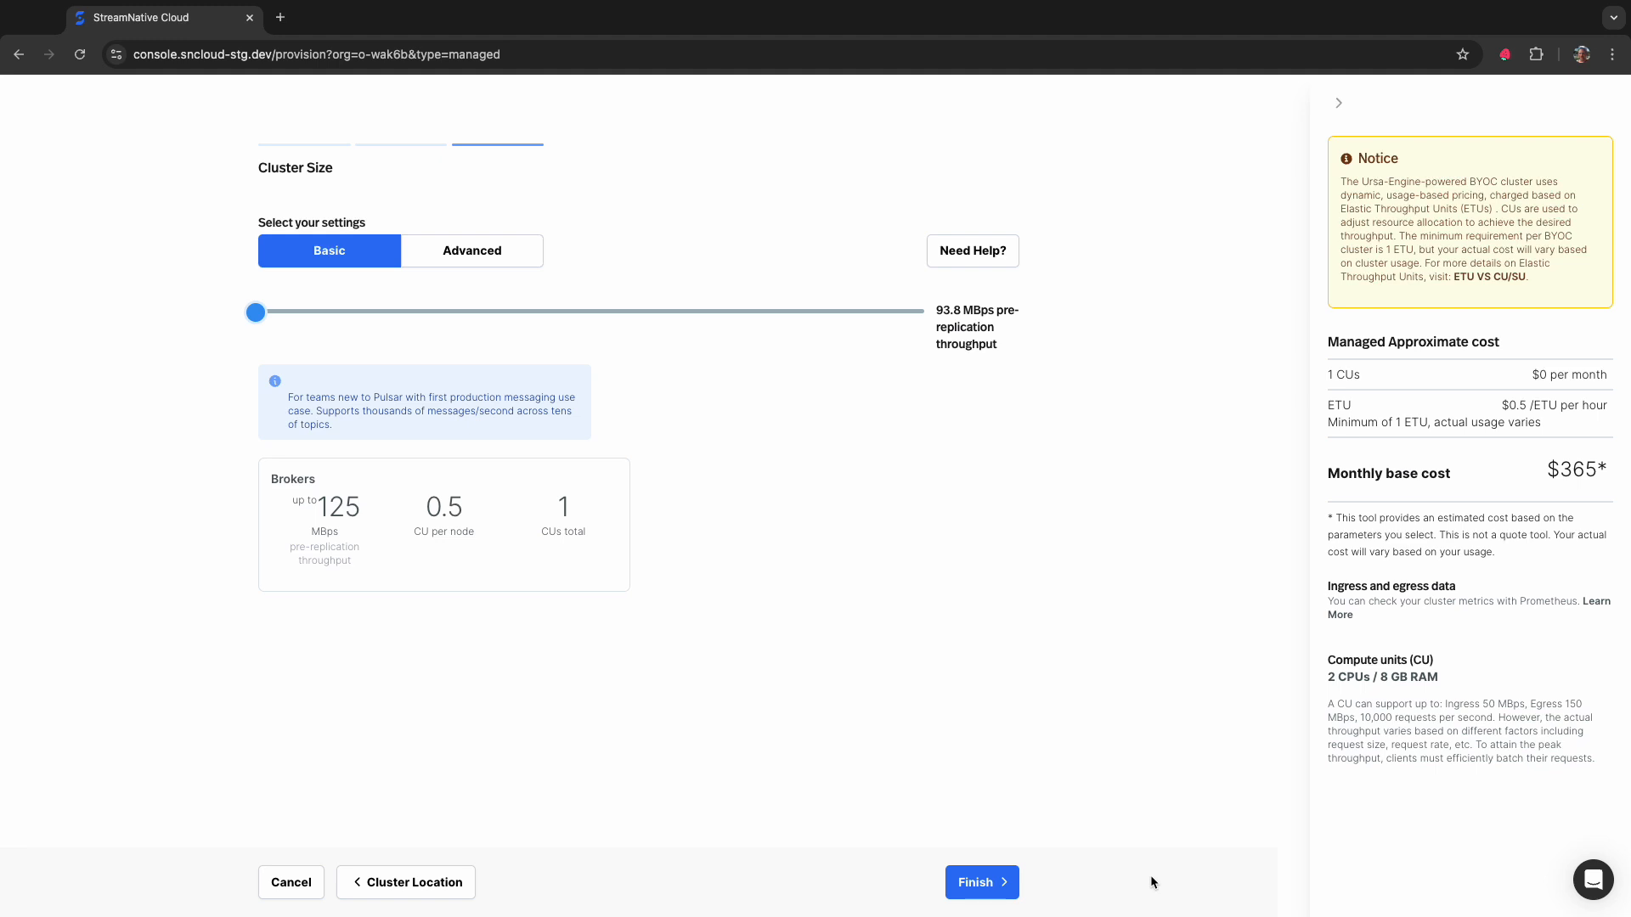
left_click(974, 882)
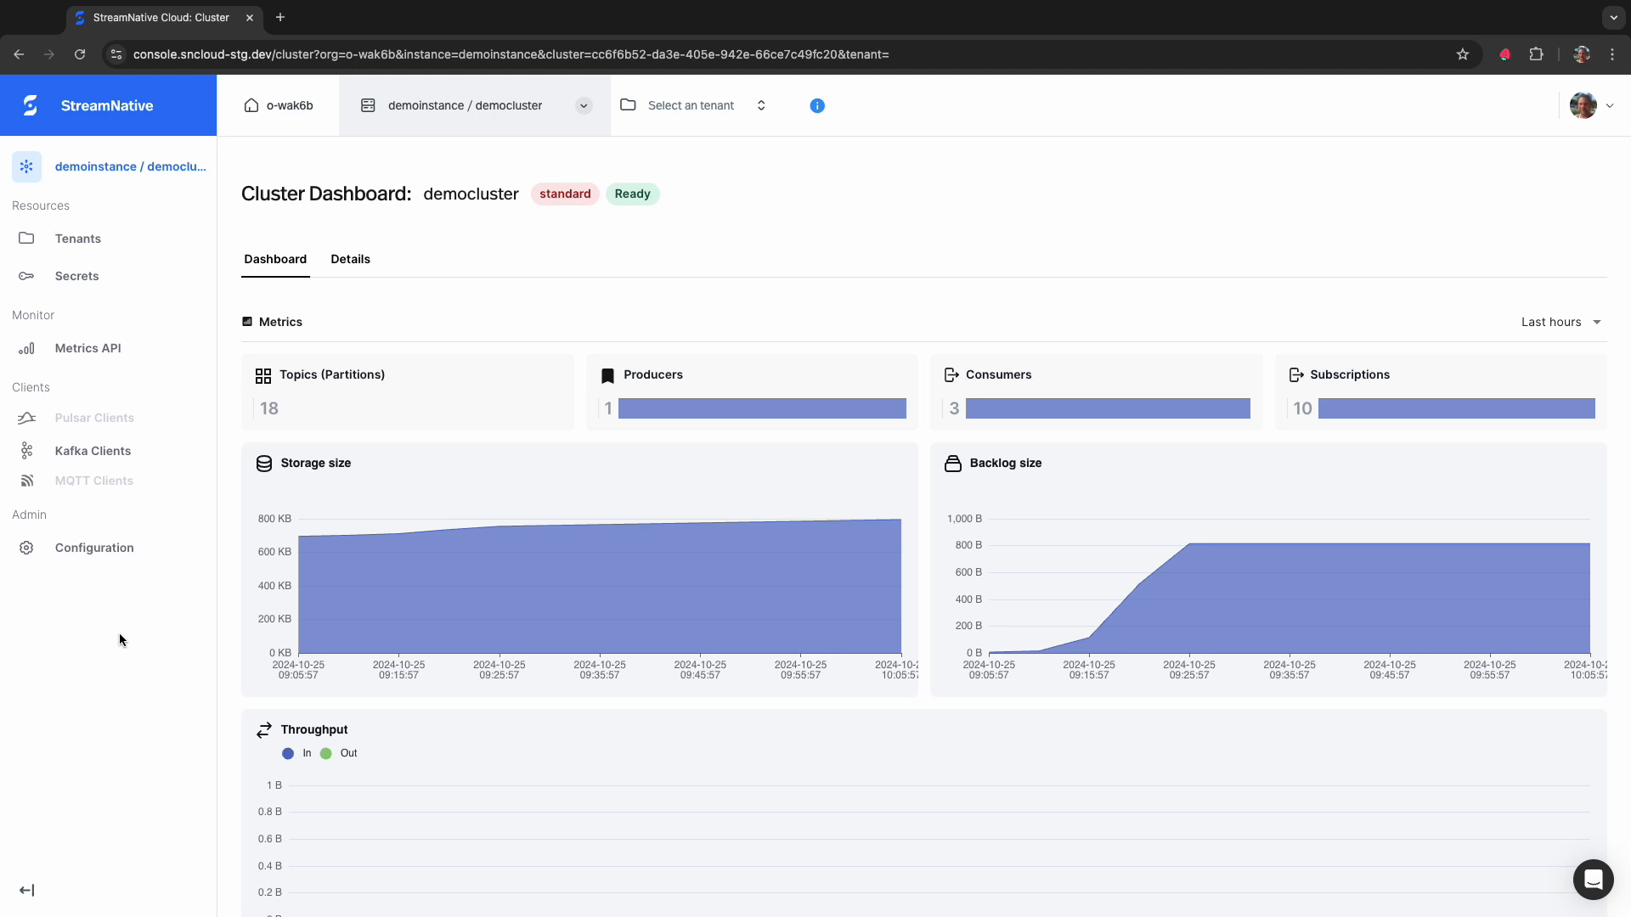
- Go through the Kafka client setup with Java, the preselected service account, OAuth2 and no schema registry, up to the producer and consumer code
left_click(100, 451)
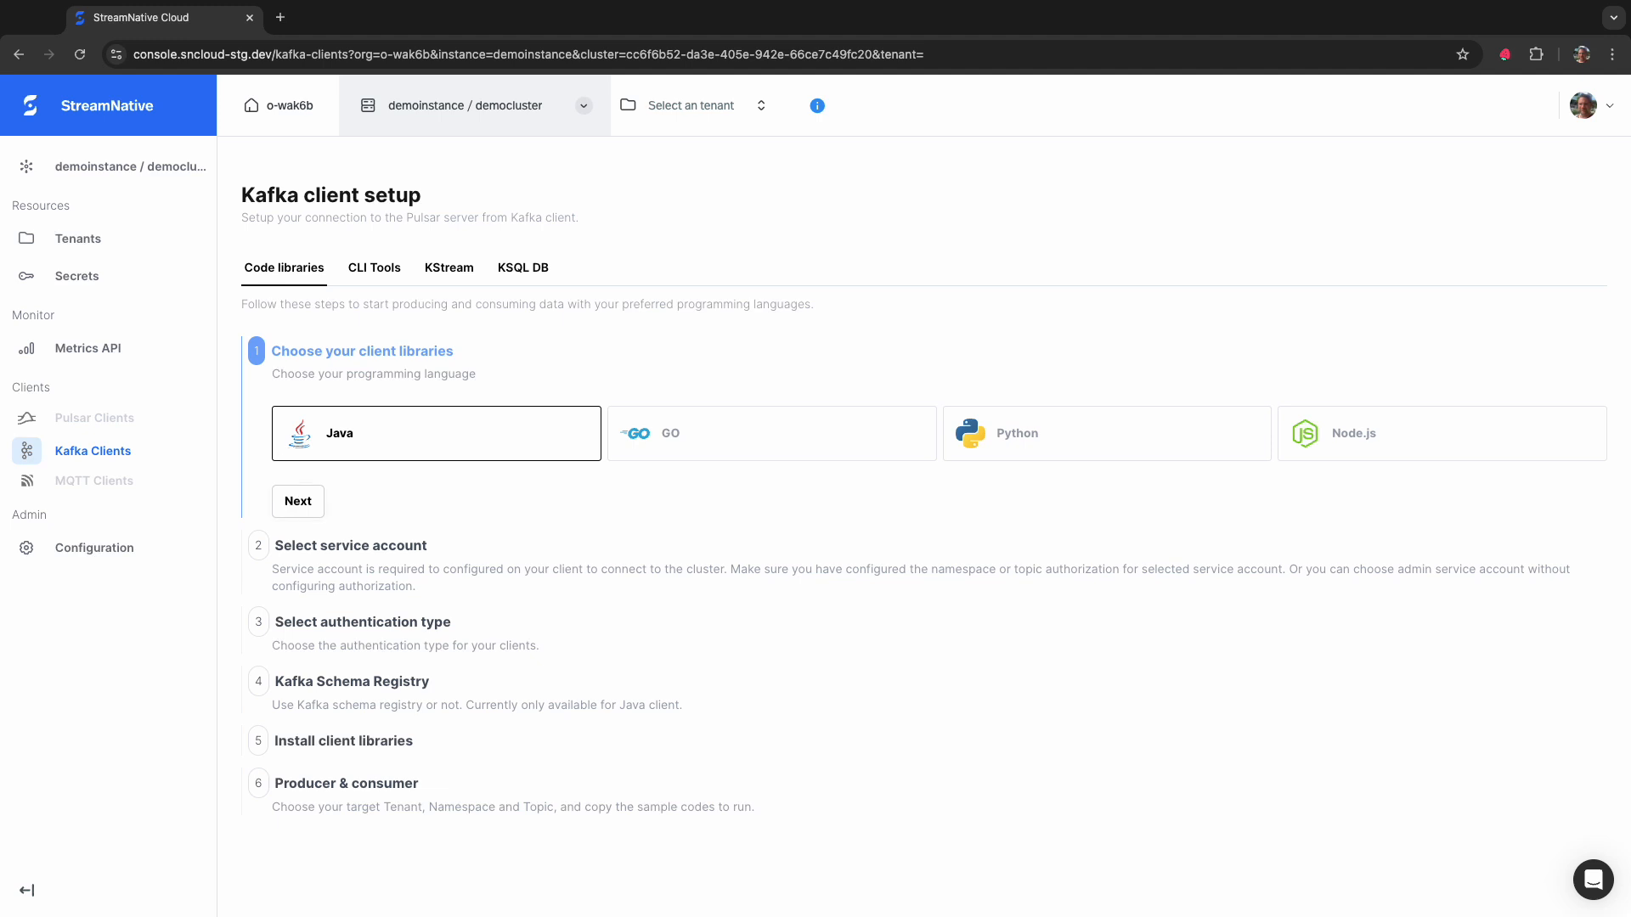
left_click(290, 500)
scroll(291, 501, "down", 1)
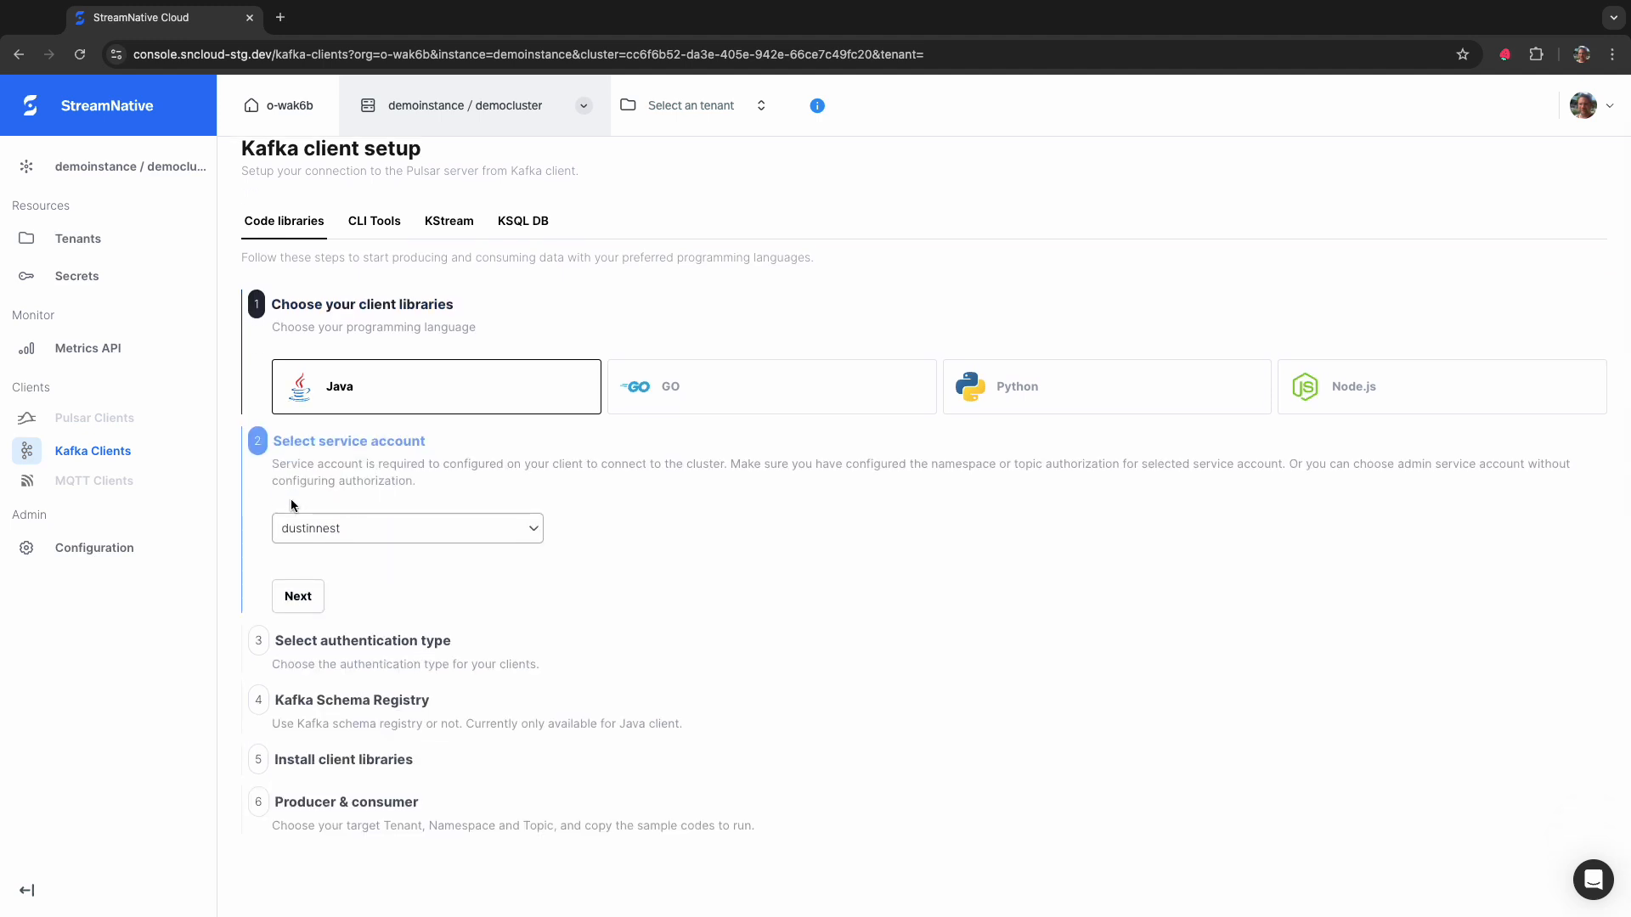
left_click(294, 594)
scroll(289, 612, "down", 3)
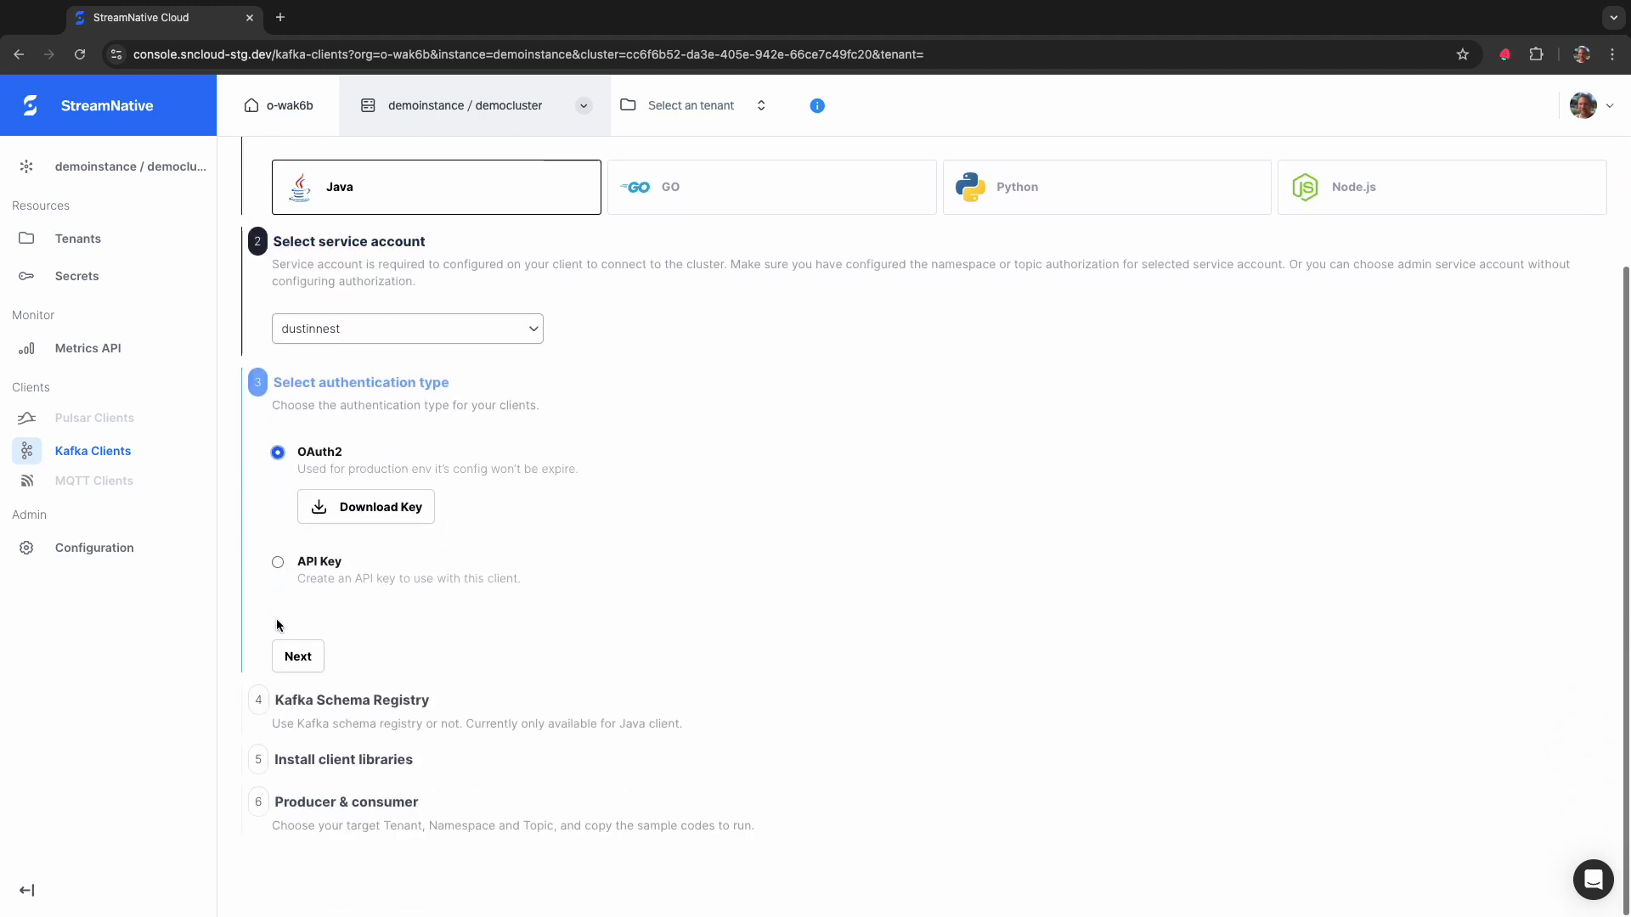
left_click(297, 659)
left_click(302, 722)
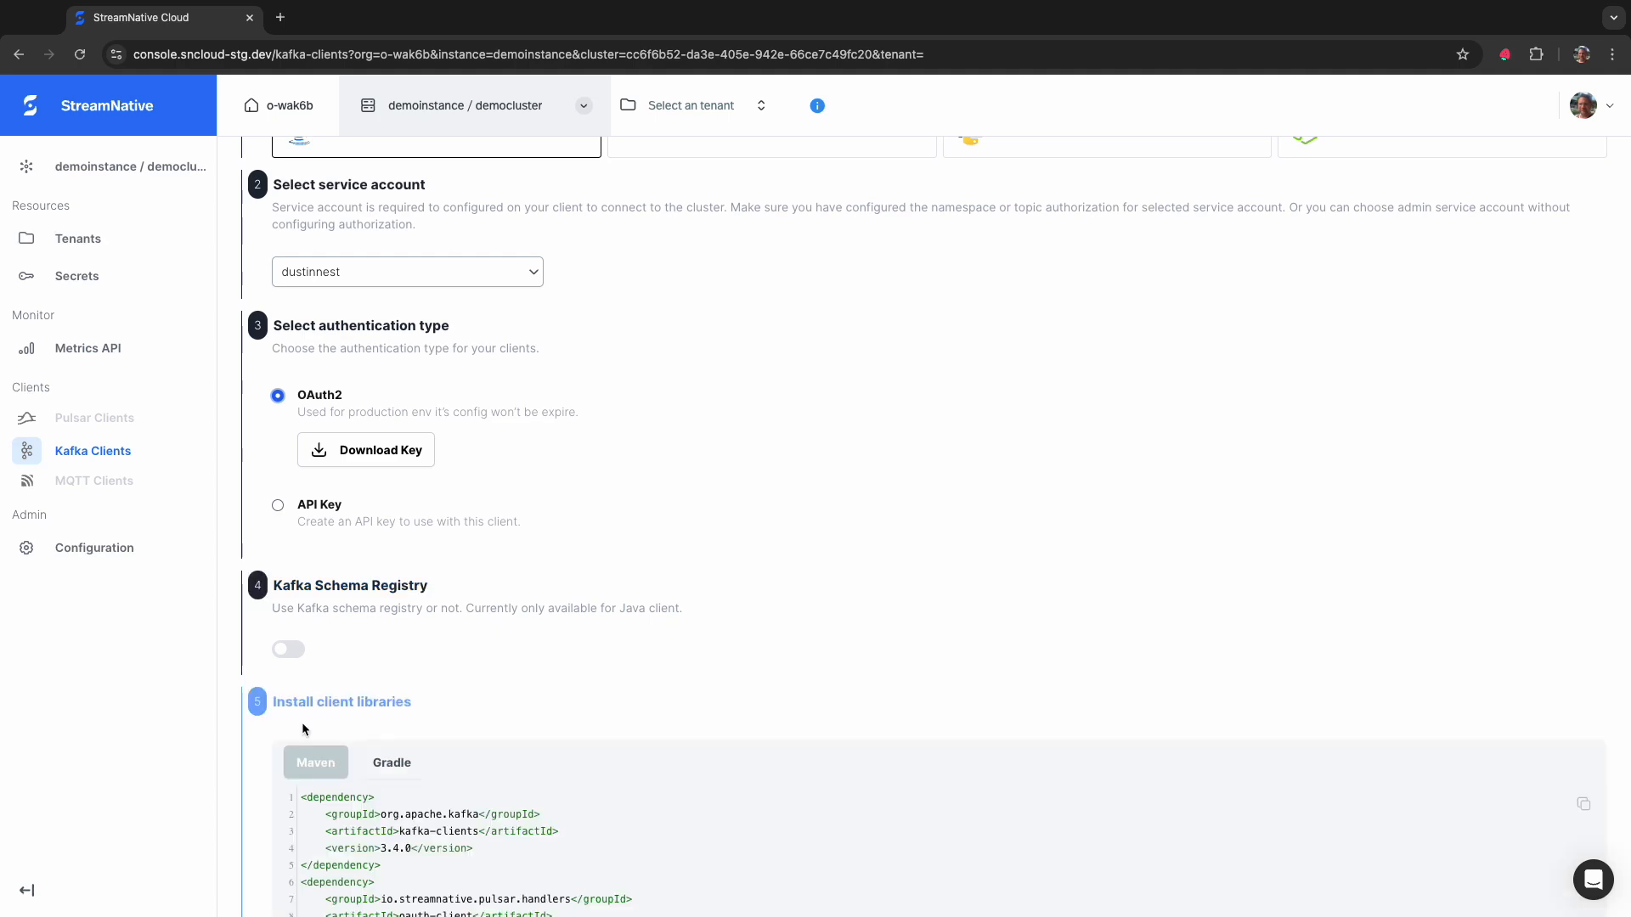
scroll(302, 731, "down", 3)
left_click(302, 744)
scroll(302, 742, "down", 6)
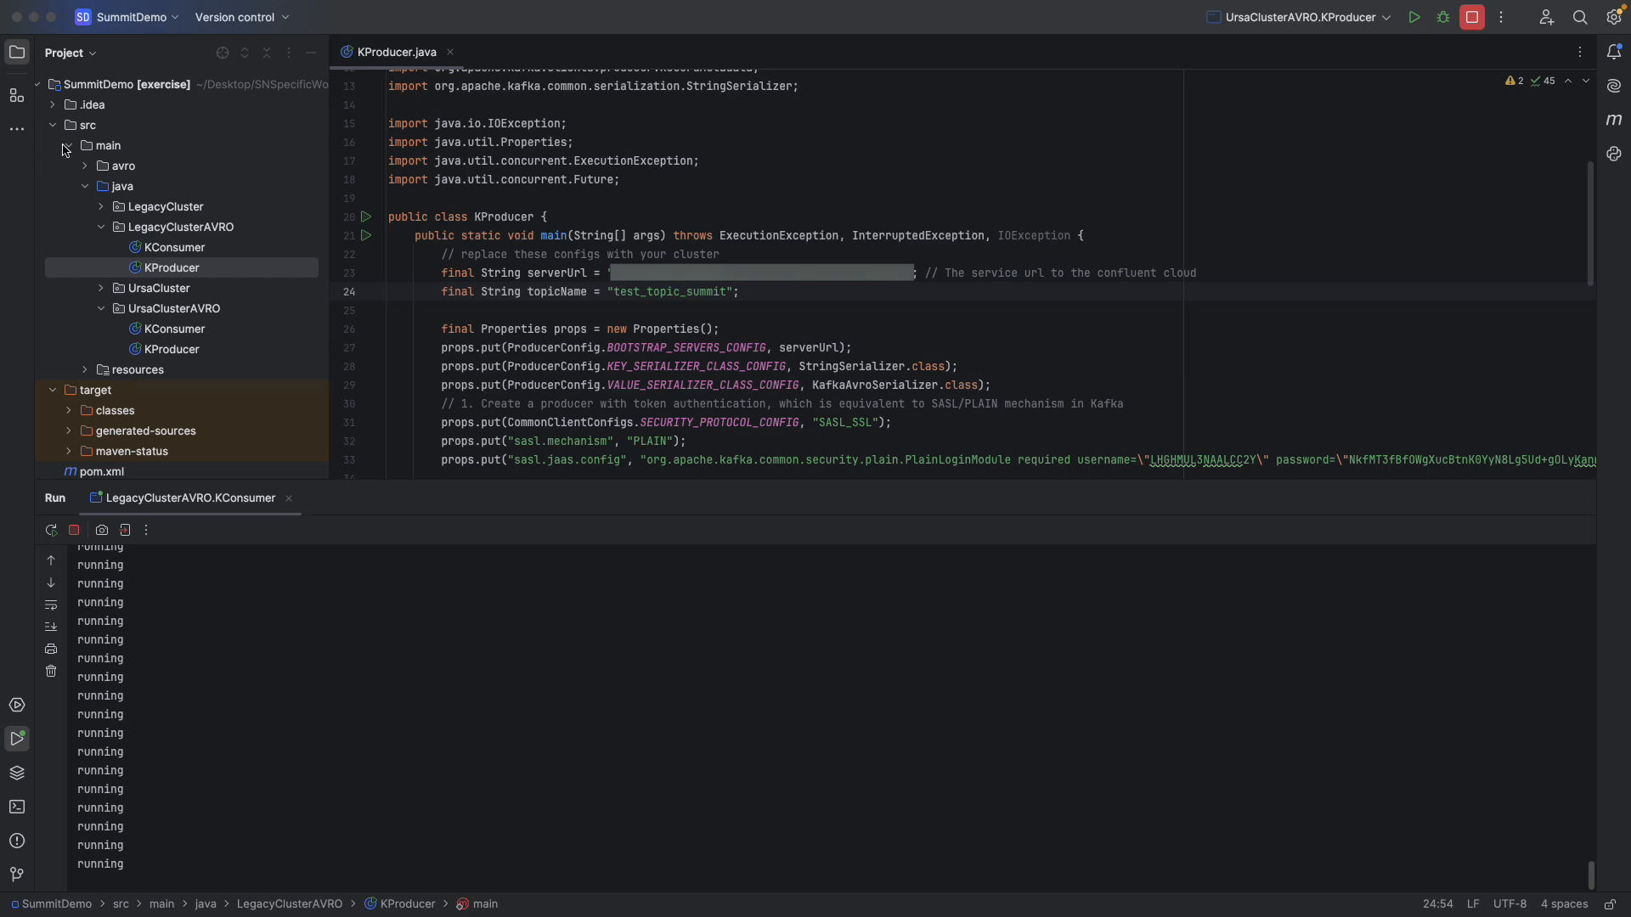
- In the IDE's SummitDemo project, run the LegacyClusterAVRO KProducer and split its output beside the LegacyClusterAVRO KConsumer's
right_click(160, 271)
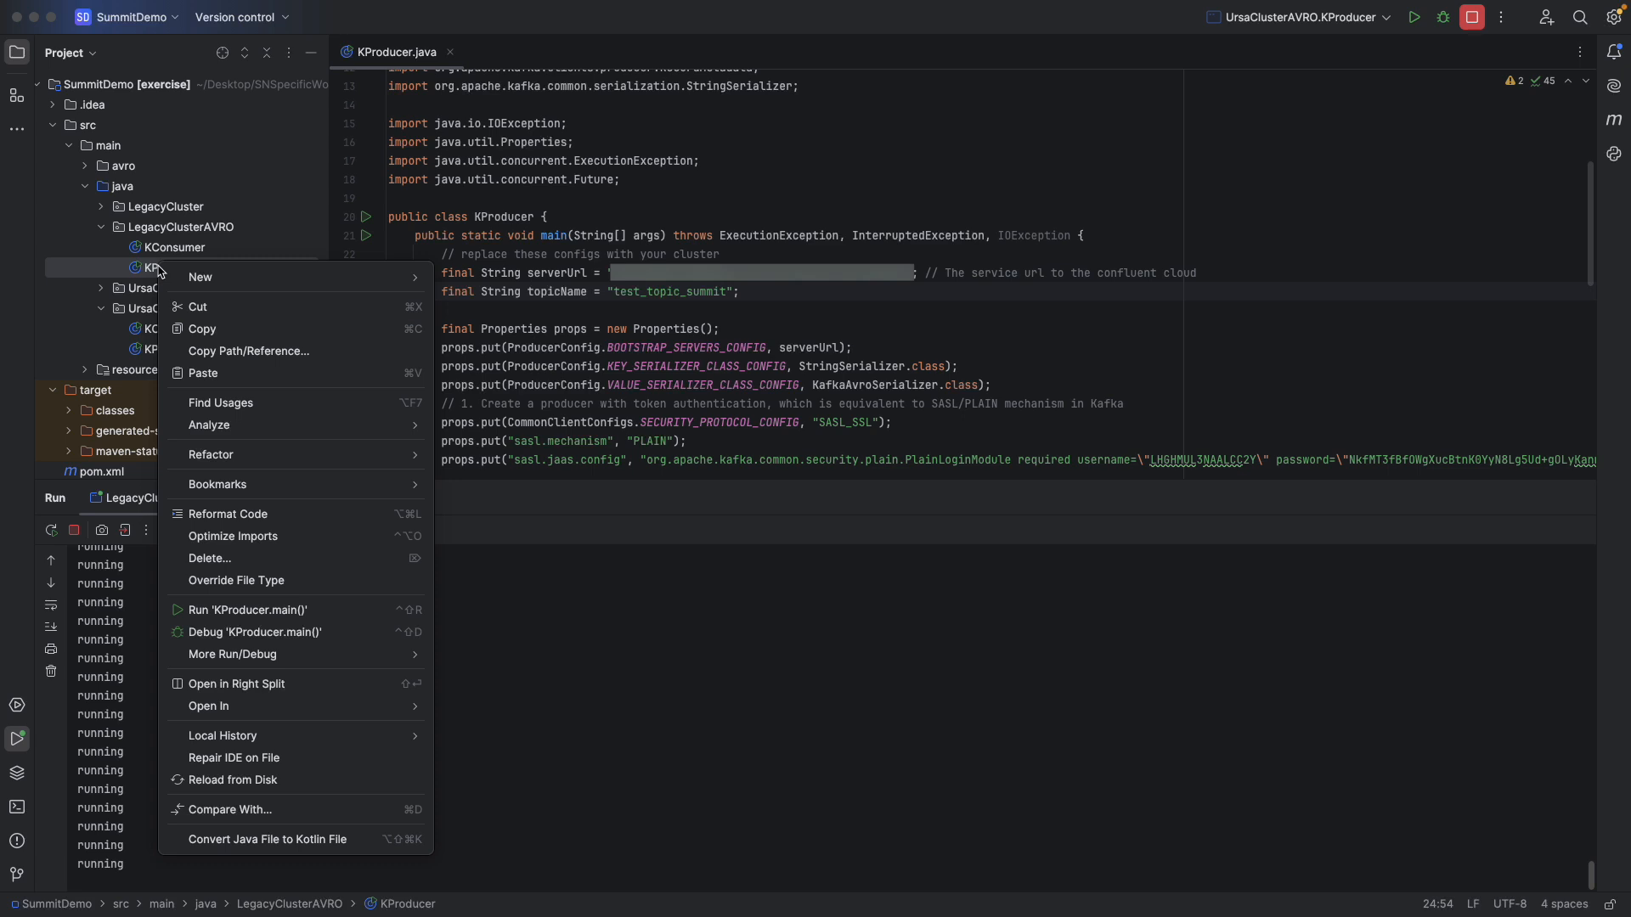
left_click(223, 610)
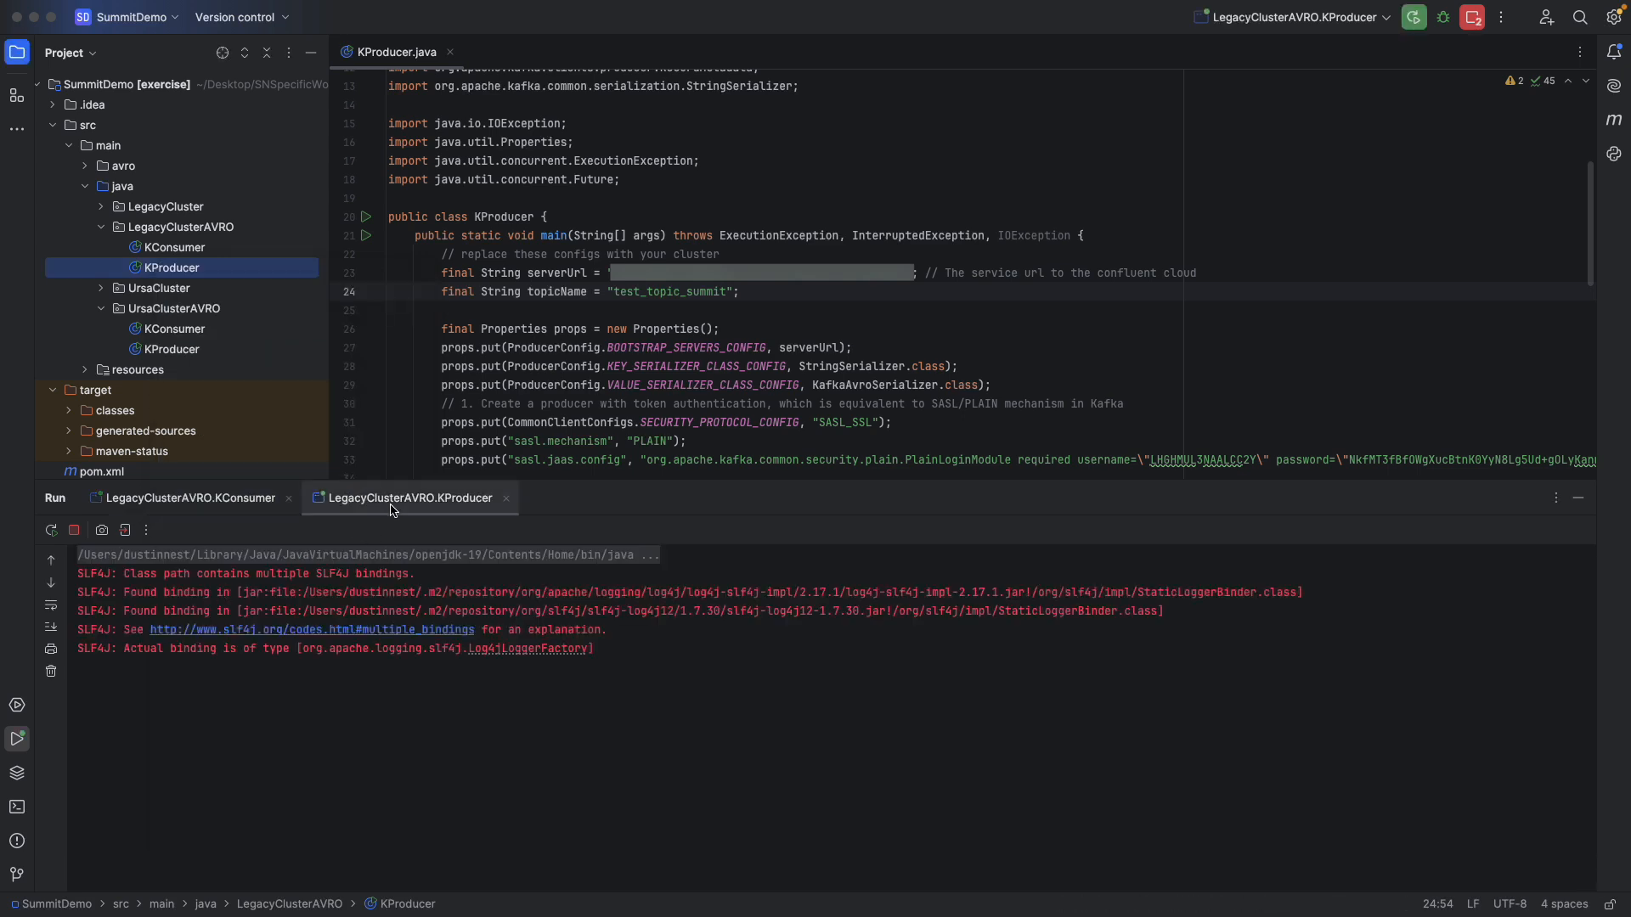
left_click_drag(410, 498, 202, 592)
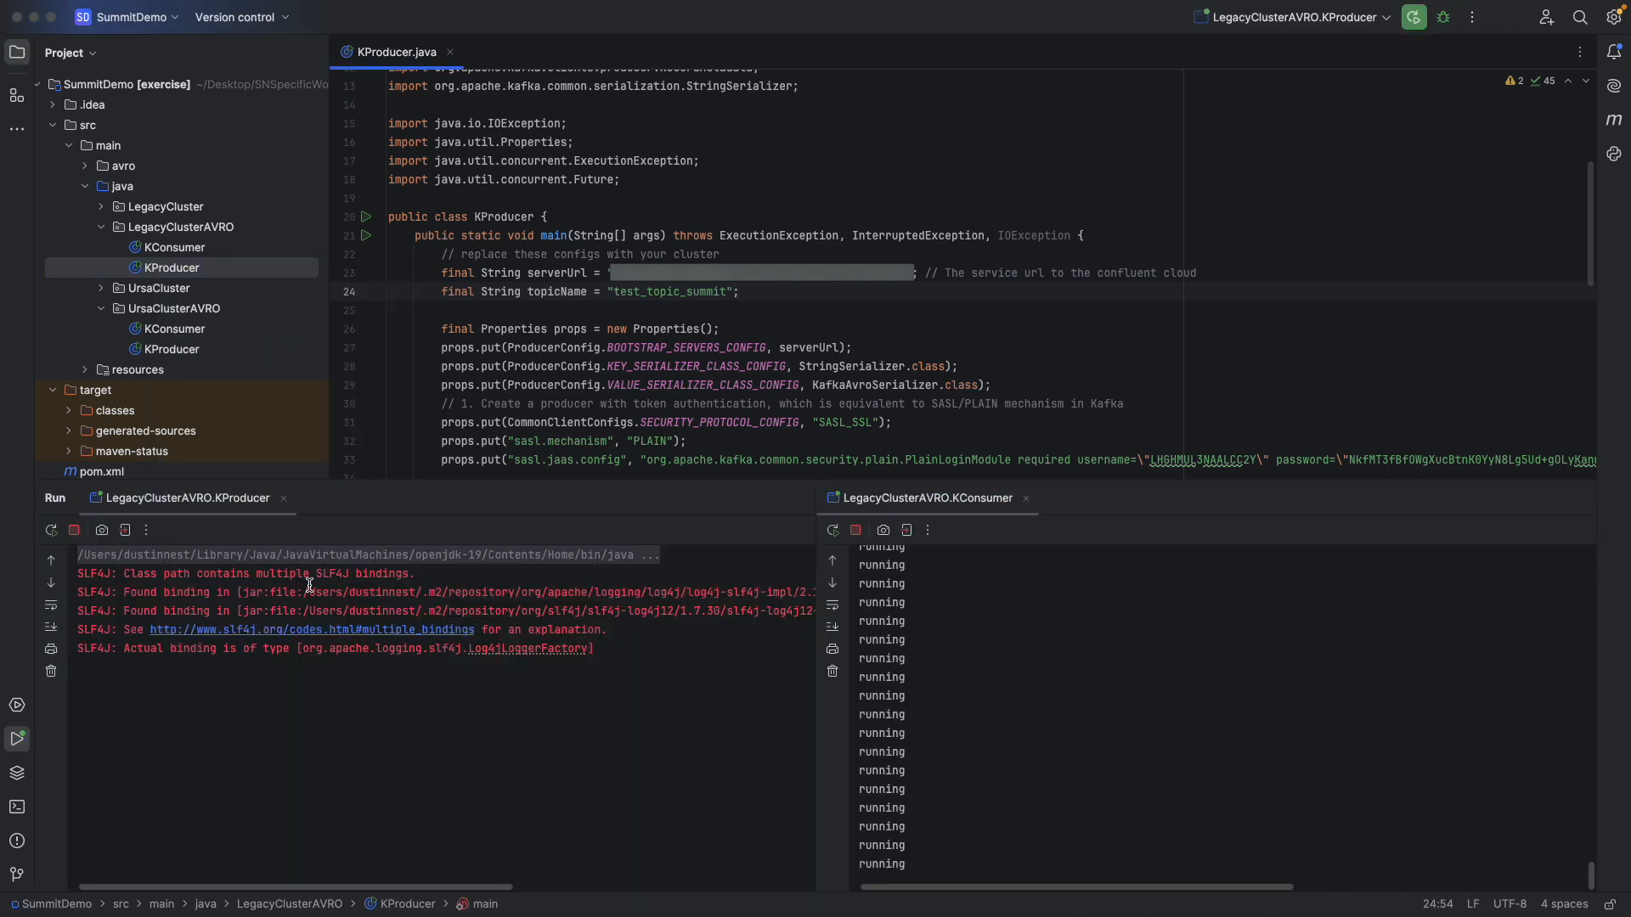
left_click(441, 495)
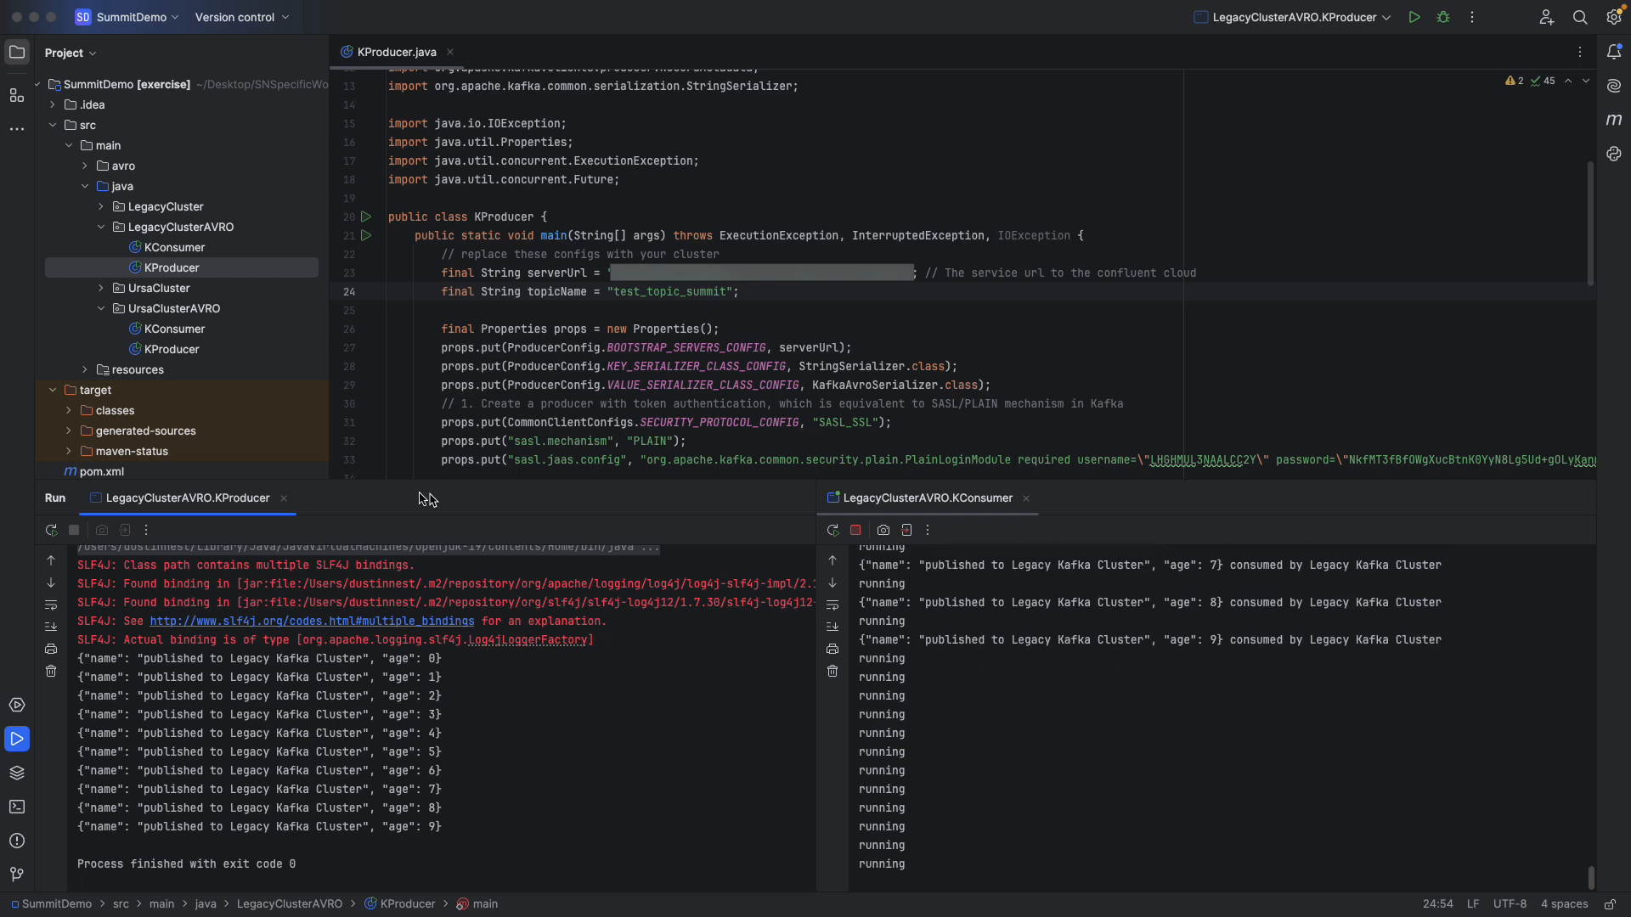
- Open the UrsaClusterAVRO KConsumer class and highlight its serverUrl value
left_click(185, 333)
double_click(184, 333)
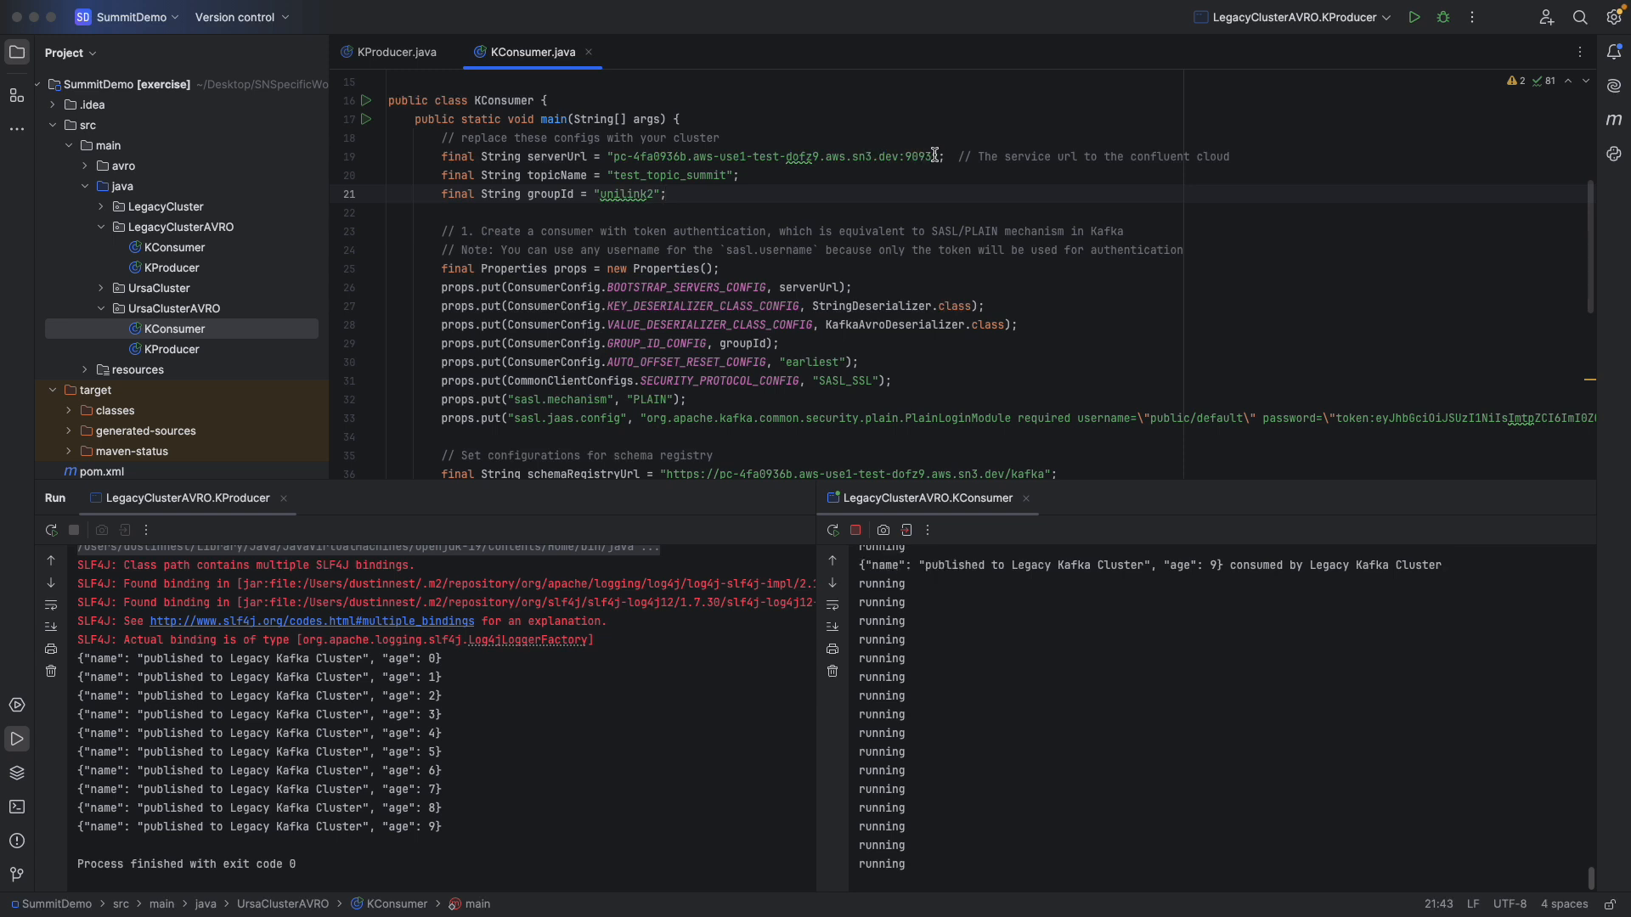
left_click_drag(932, 158, 614, 159)
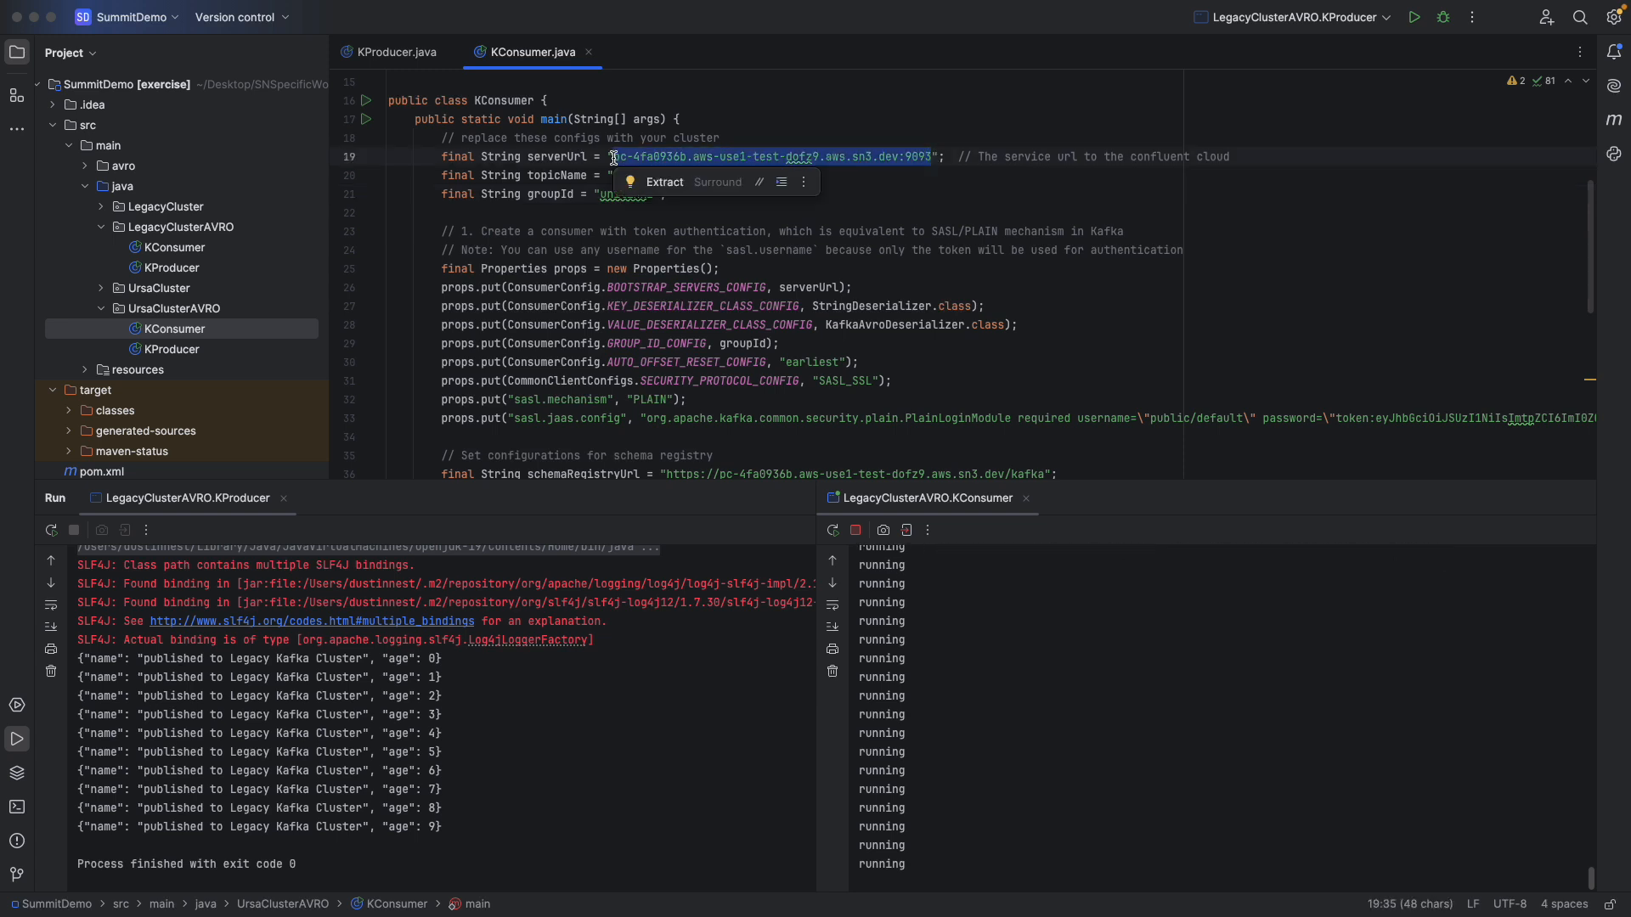
- Run the UrsaClusterAVRO KConsumer and place its output to the right of the LegacyClusterAVRO KConsumer's output
right_click(184, 331)
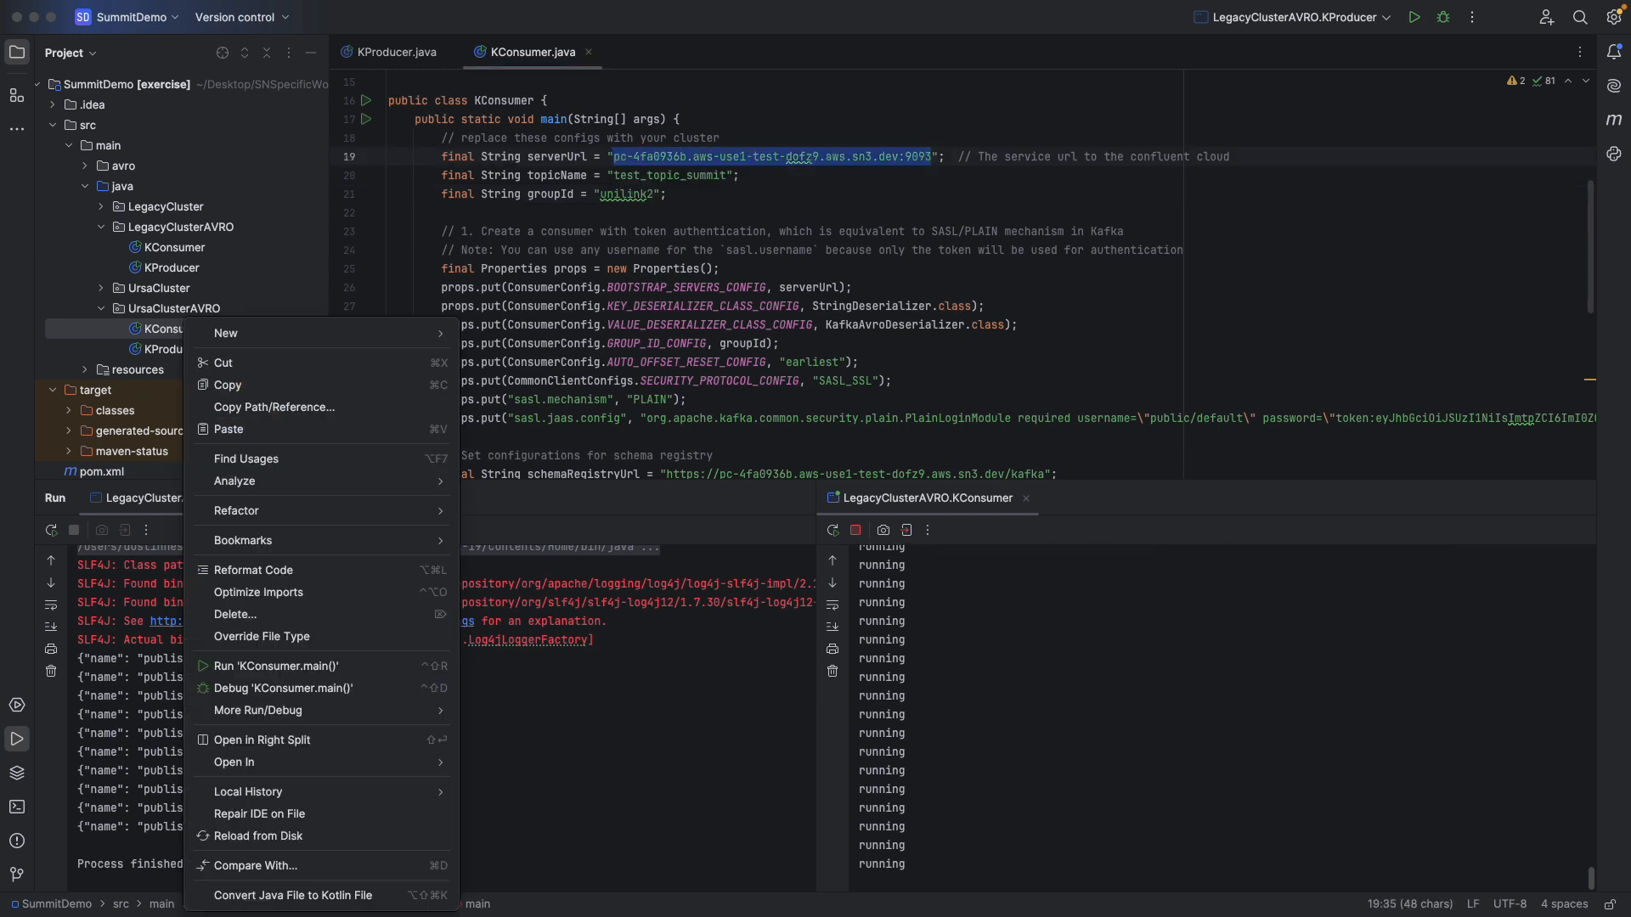
left_click(281, 666)
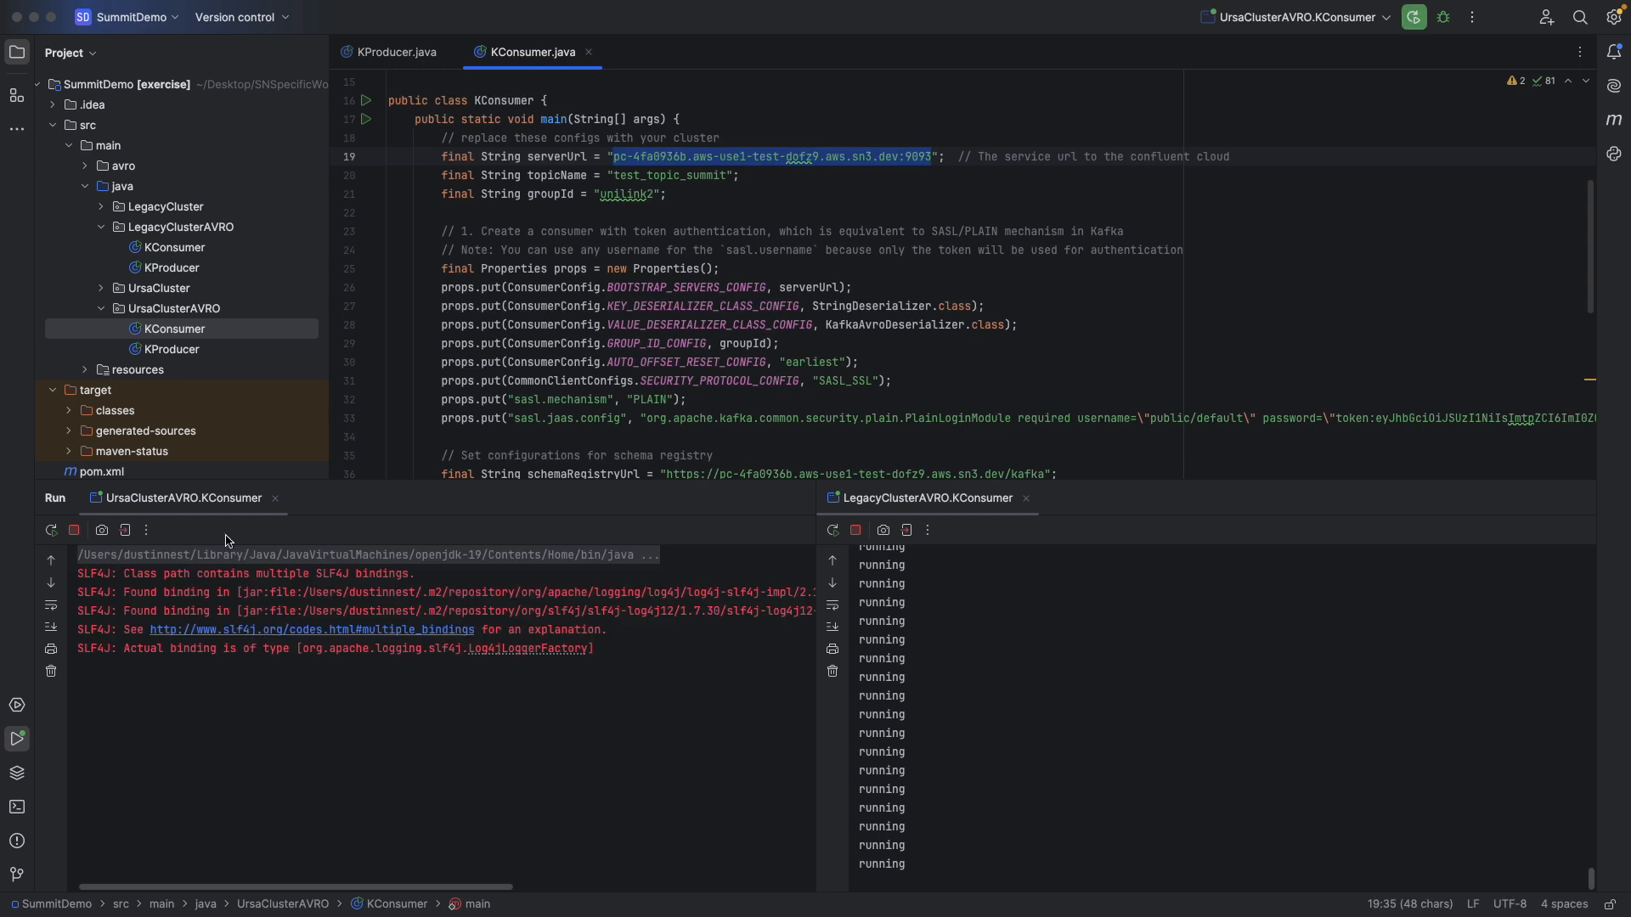
left_click_drag(212, 500, 1512, 669)
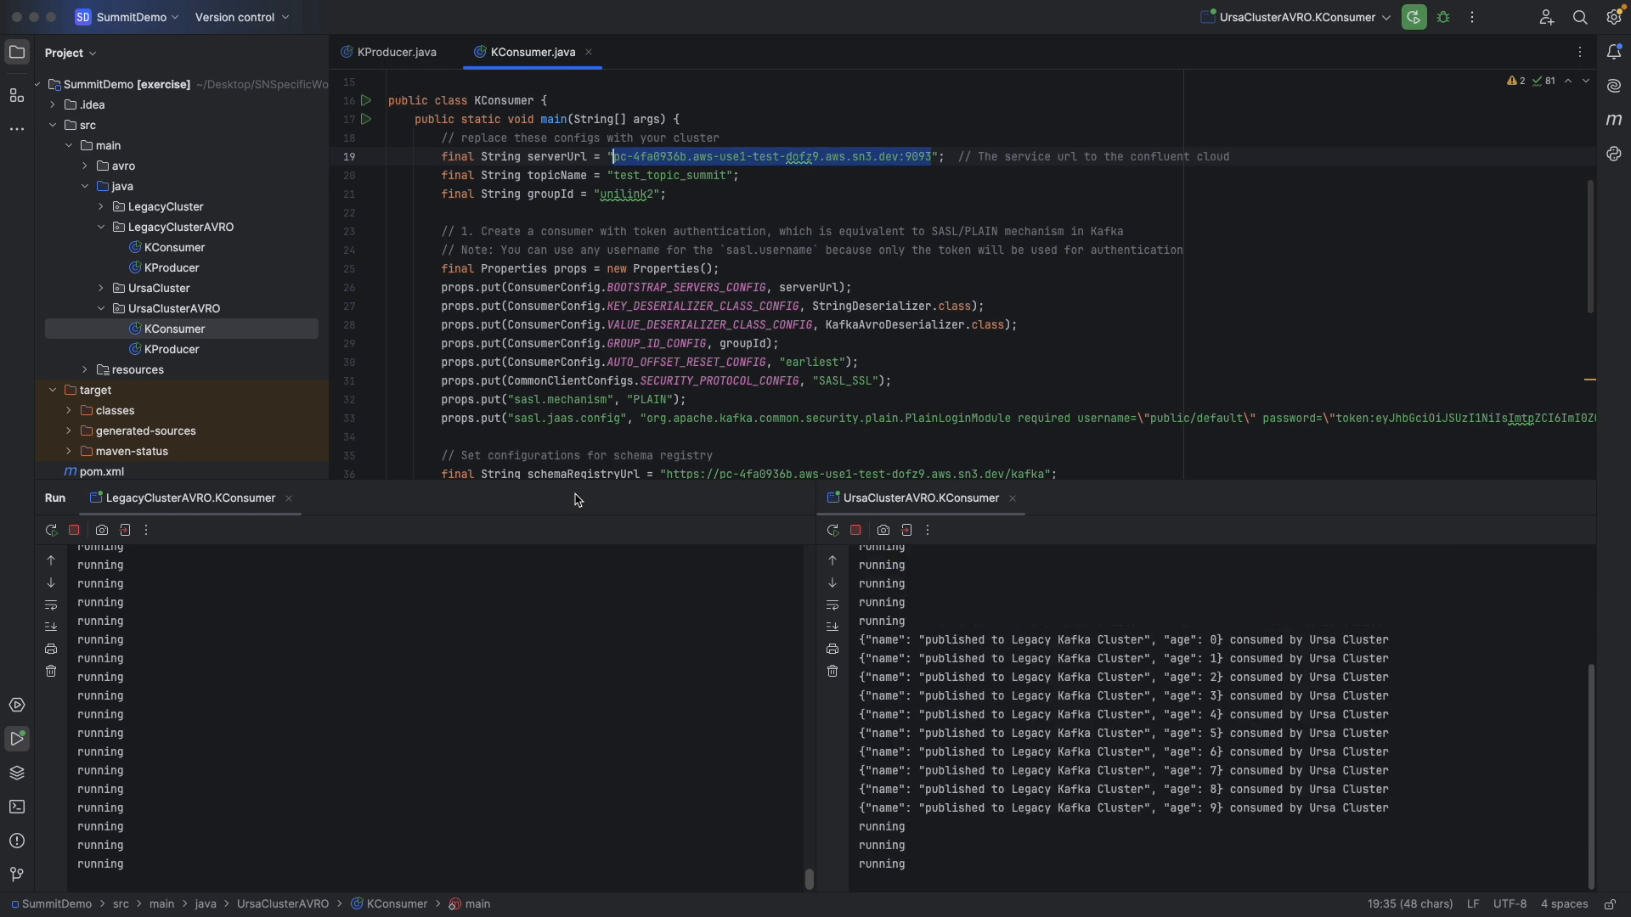
- Run the LegacyClusterAVRO KProducer again and arrange its output and both consumers' outputs in three side-by-side panes
left_click(174, 270)
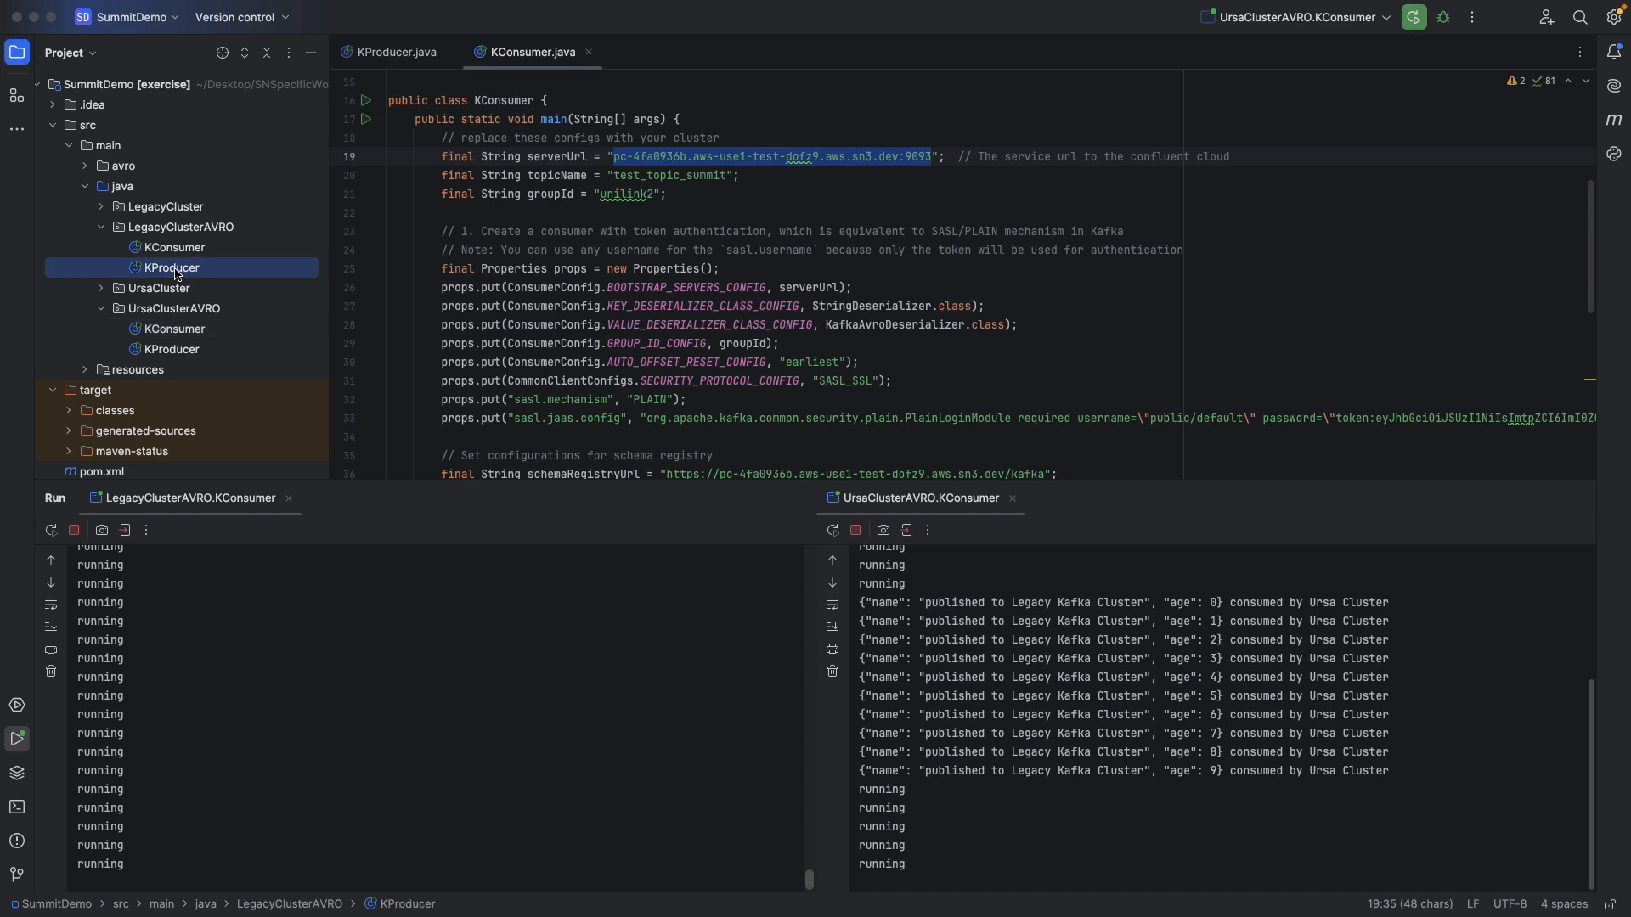
right_click(174, 270)
left_click(243, 608)
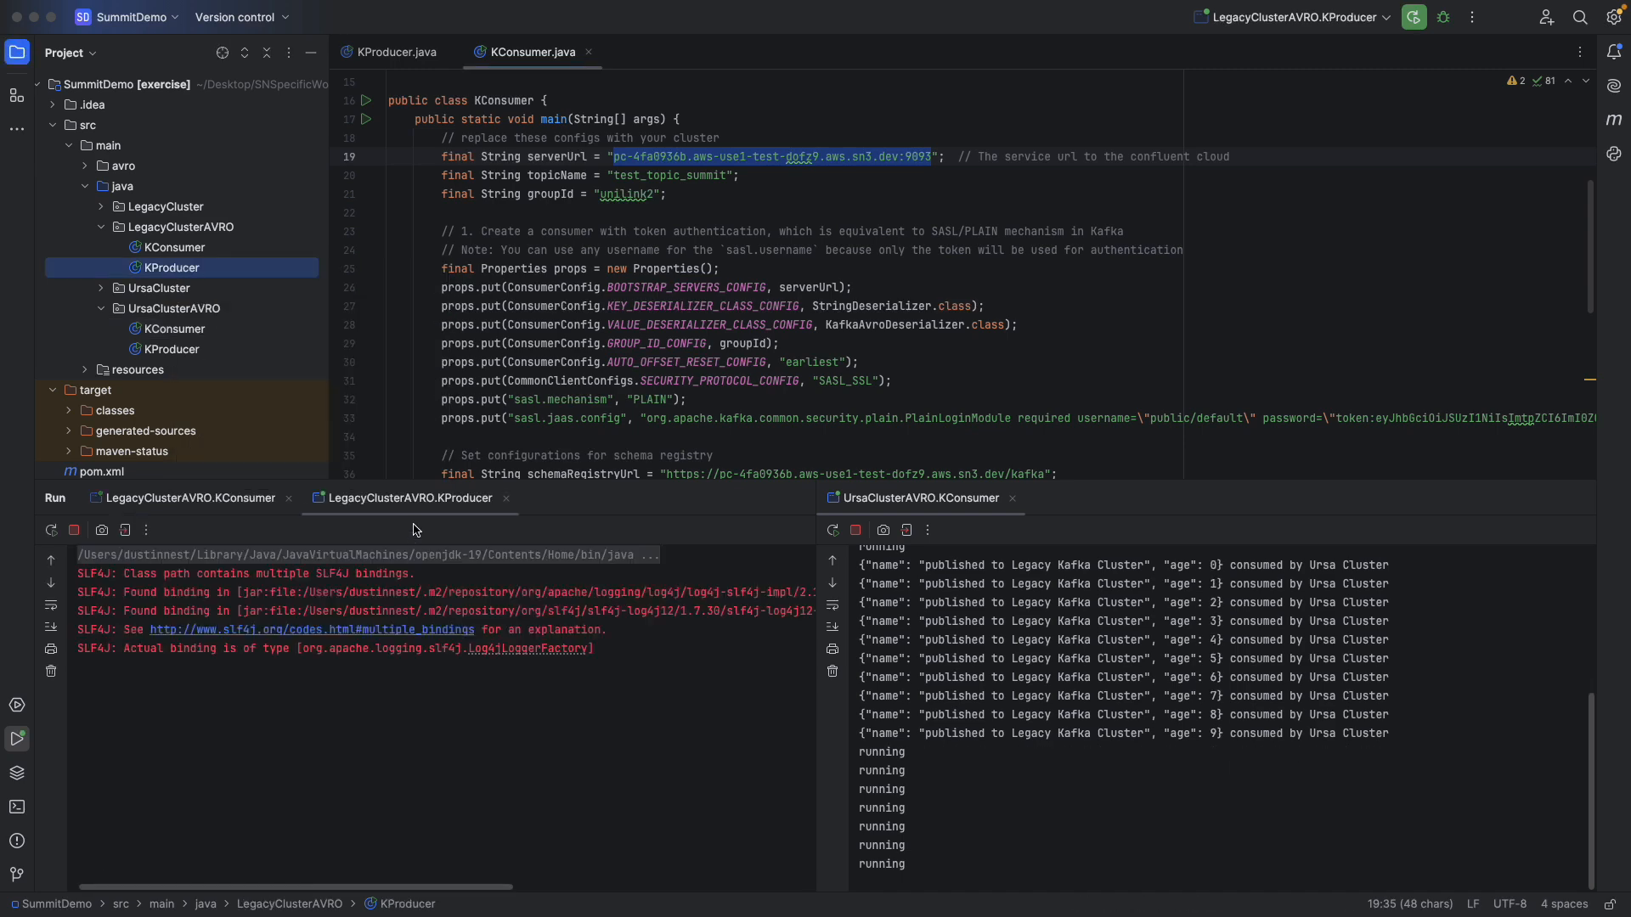
left_click_drag(410, 498, 178, 567)
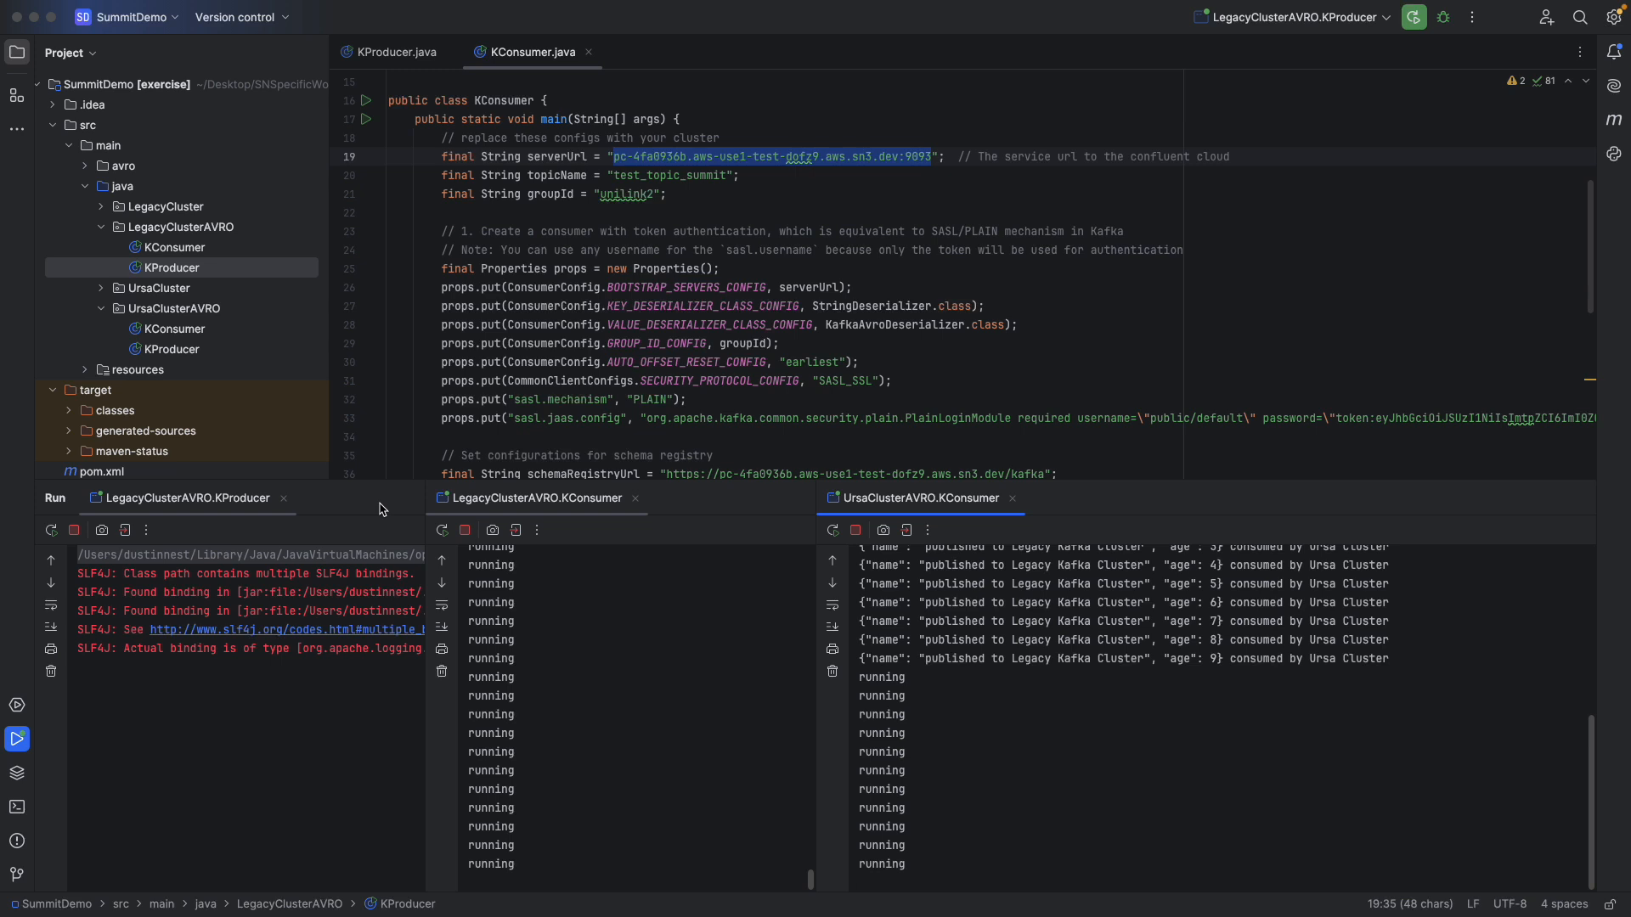
left_click(799, 500)
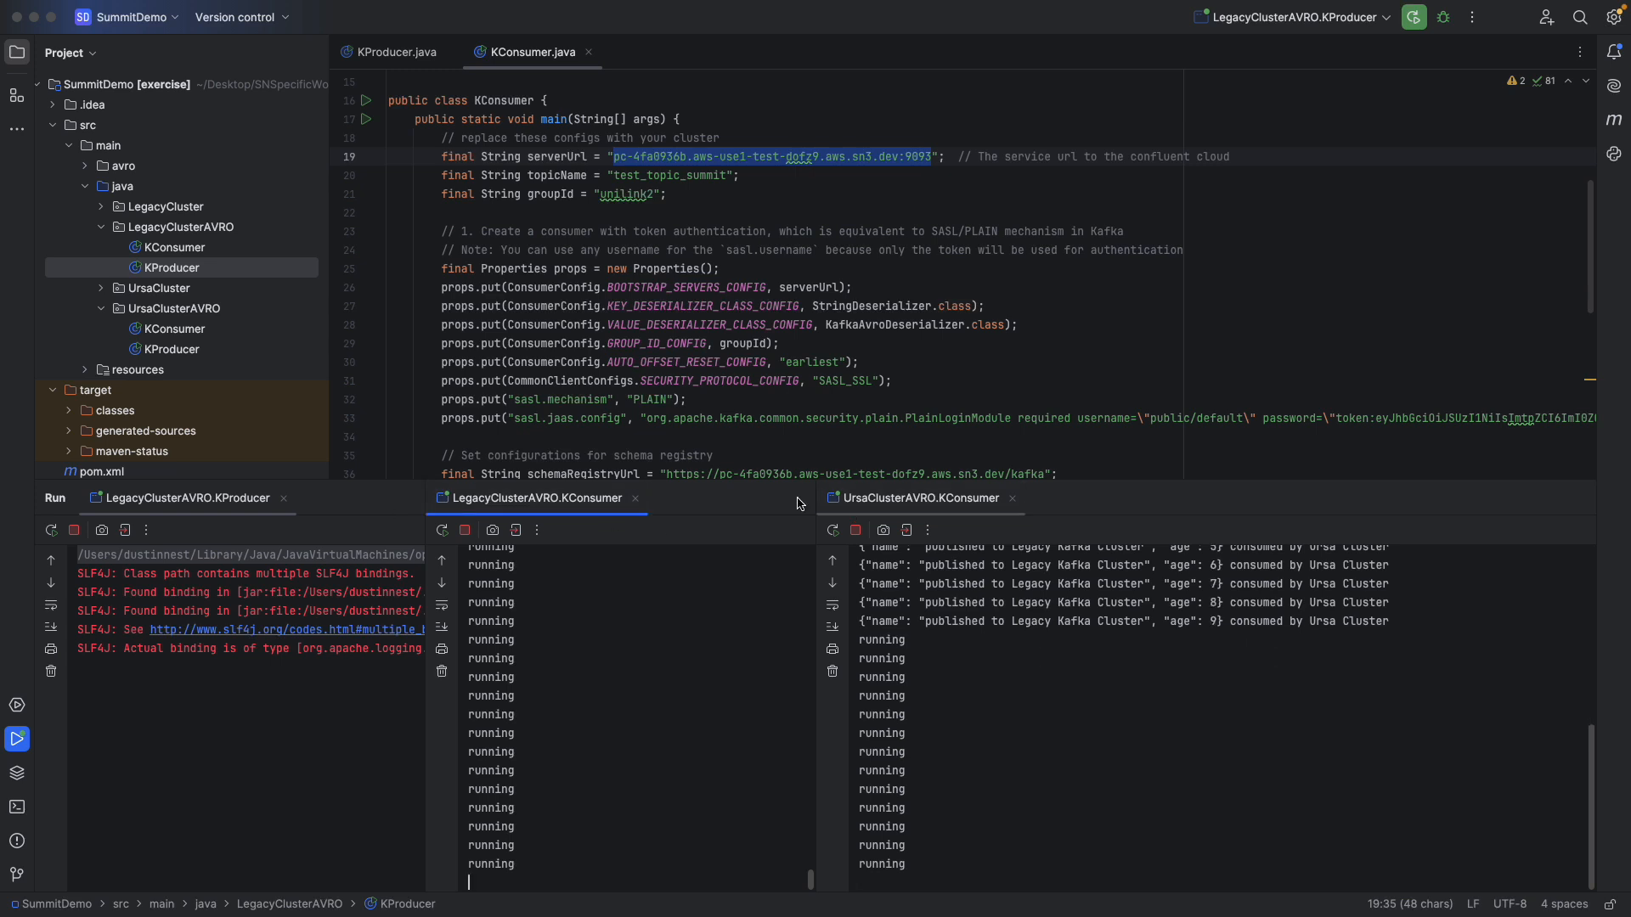
left_click_drag(815, 497, 1077, 499)
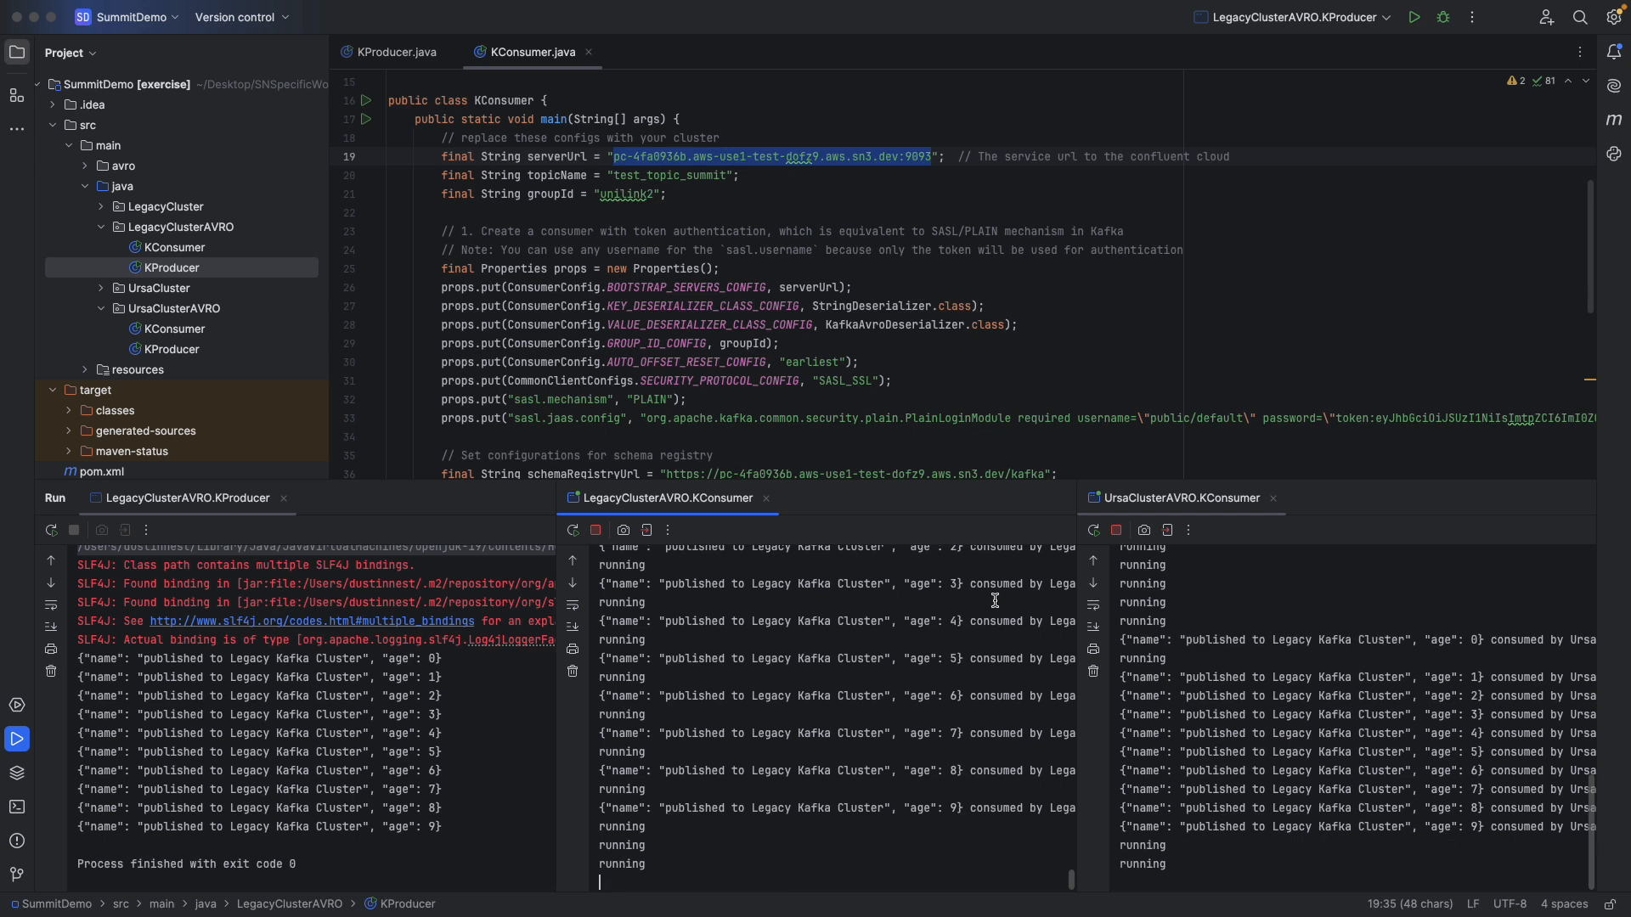
scroll(995, 601, "right", 5)
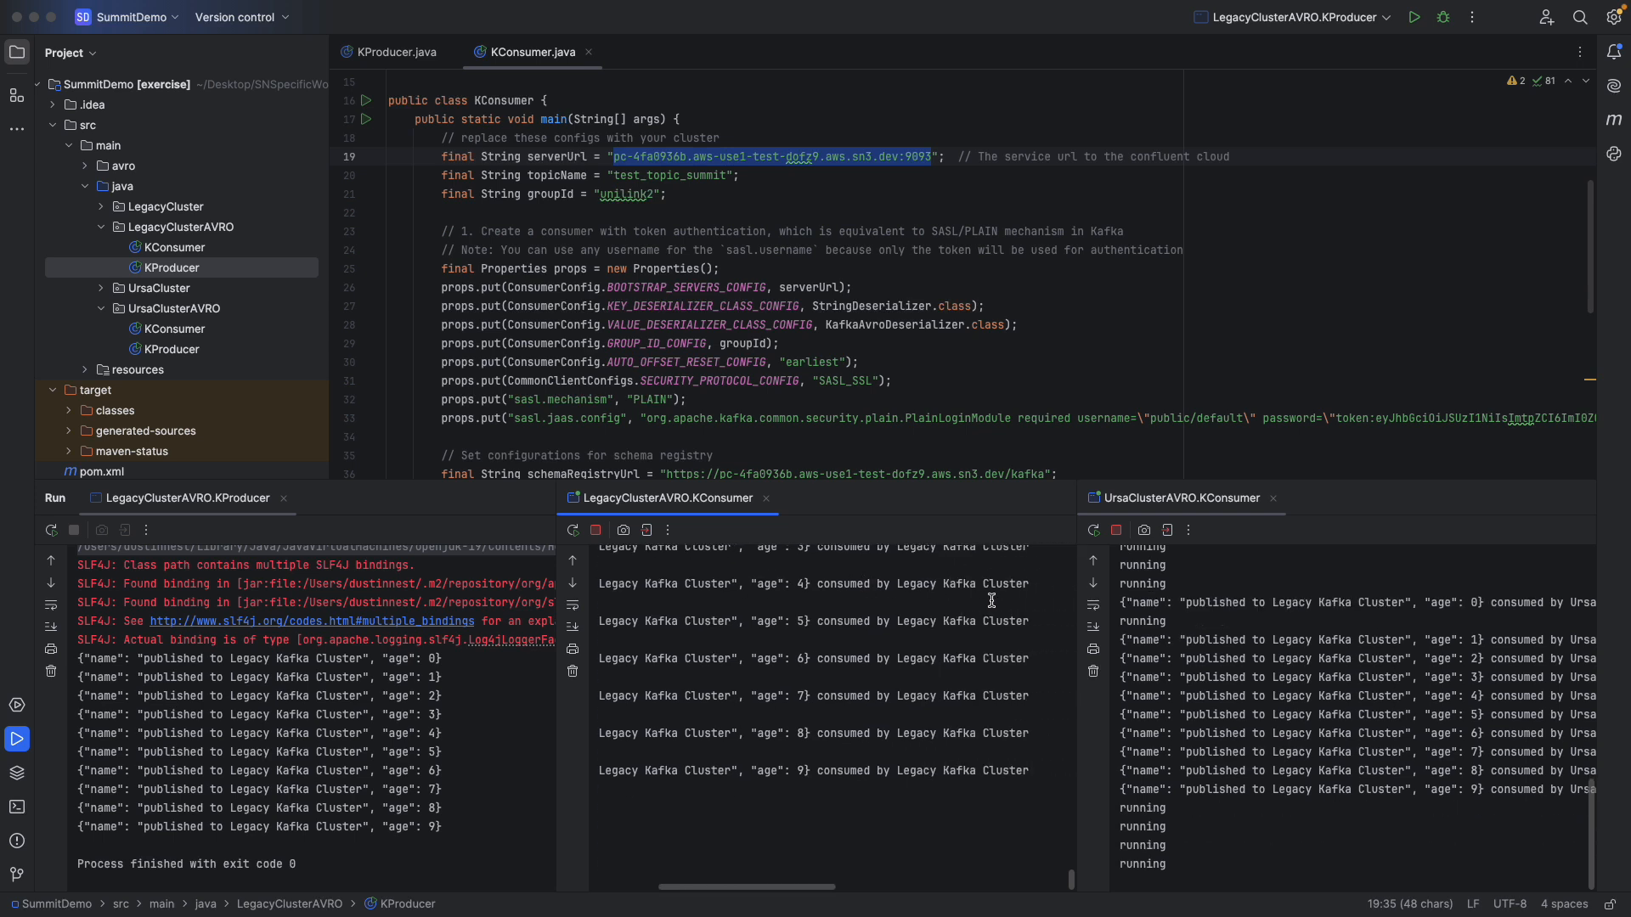
scroll(1285, 675, "right", 3)
scroll(1284, 676, "right", 1)
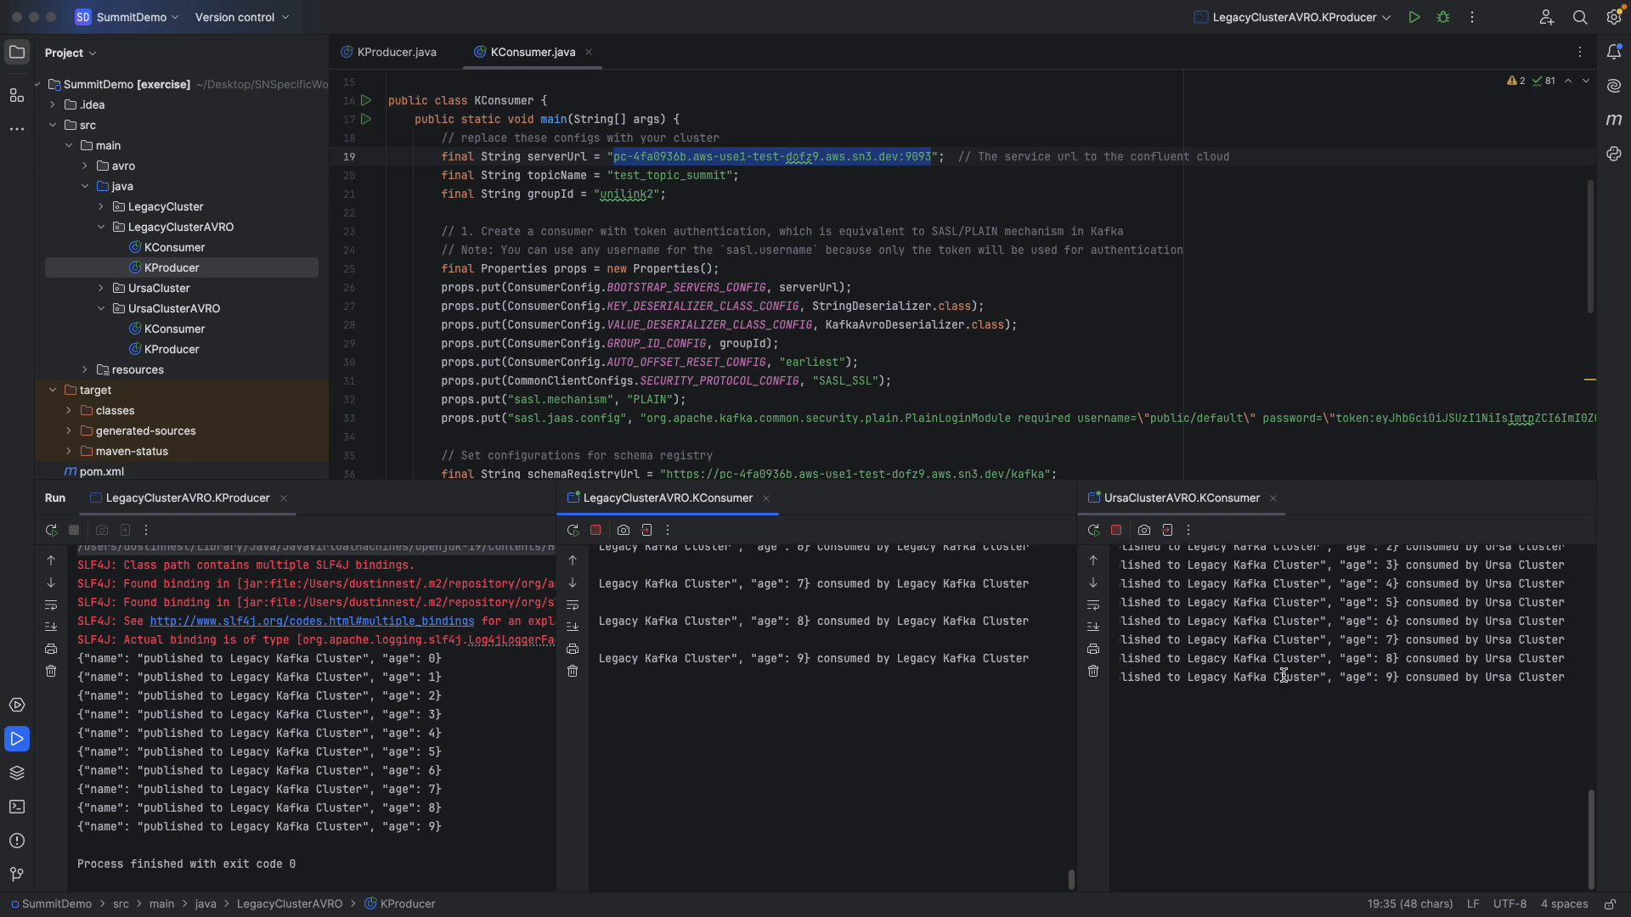
- Run the UrsaClusterAVRO KProducer and check the messages in the UrsaClusterAVRO KConsumer output
left_click(189, 351)
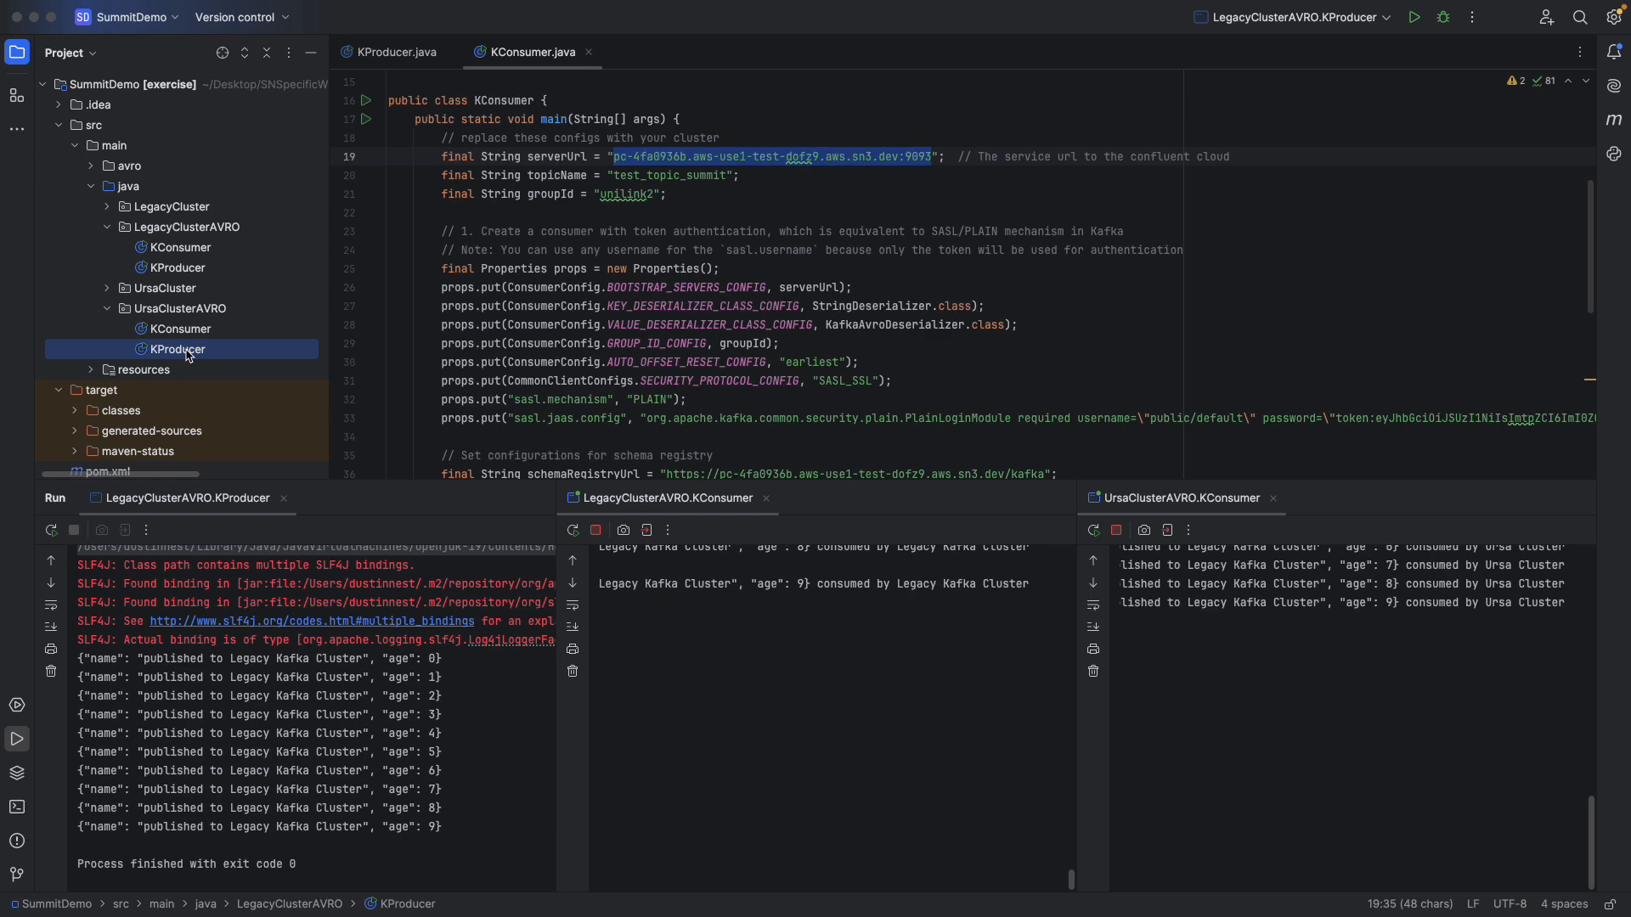
right_click(189, 351)
left_click(228, 642)
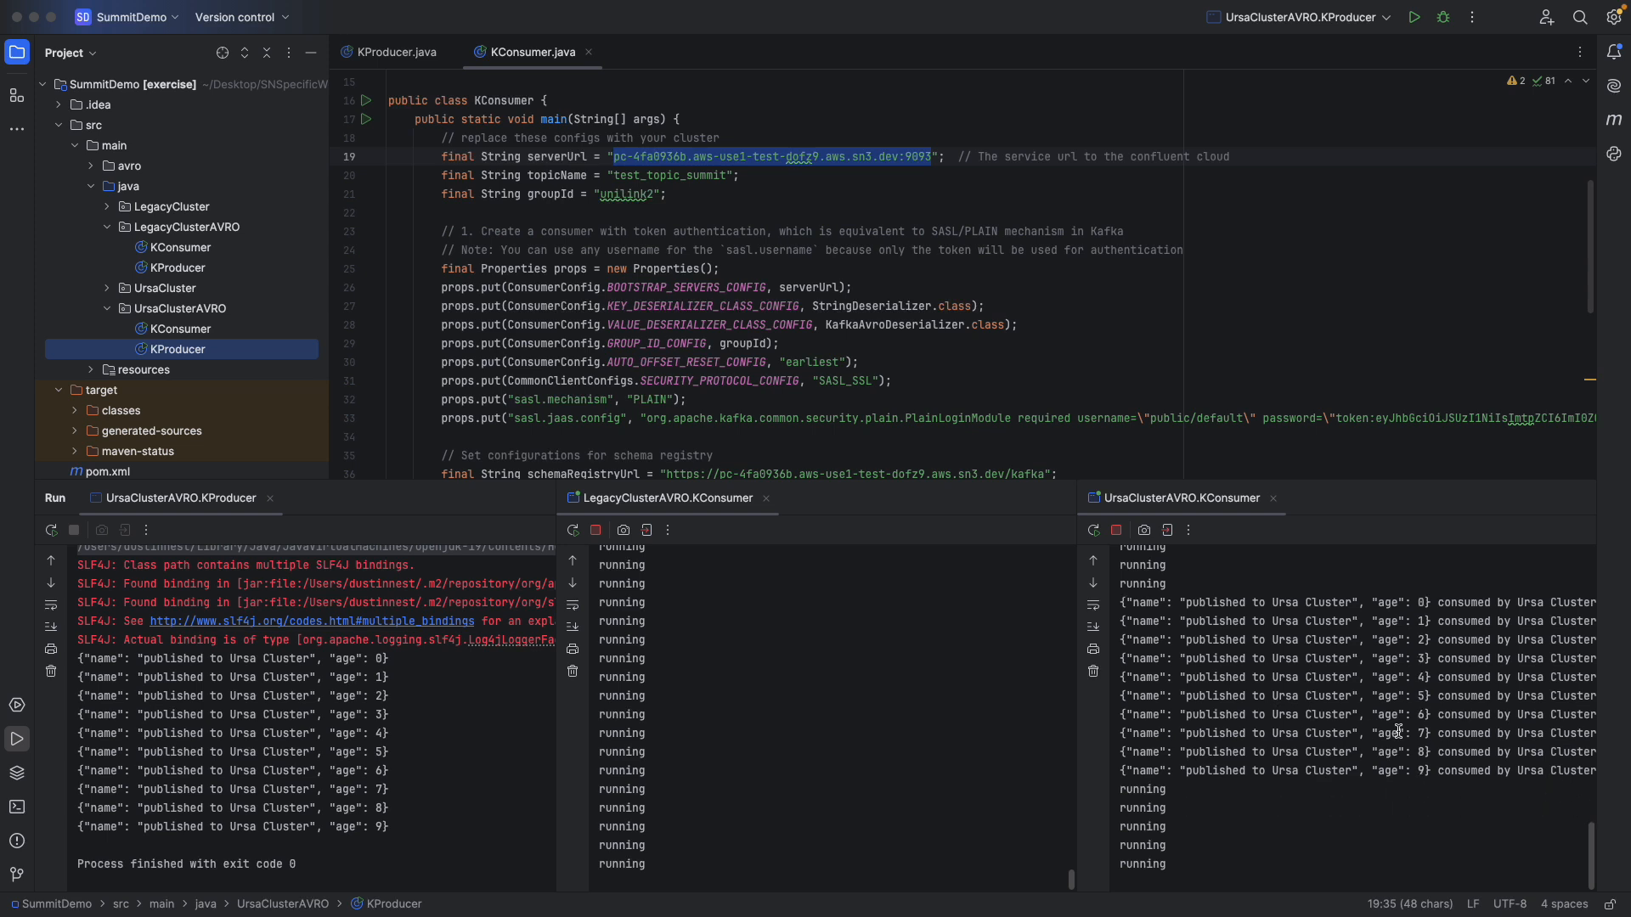
scroll(1418, 732, "right", 3)
scroll(1418, 733, "down", 1)
scroll(1417, 732, "left", 2)
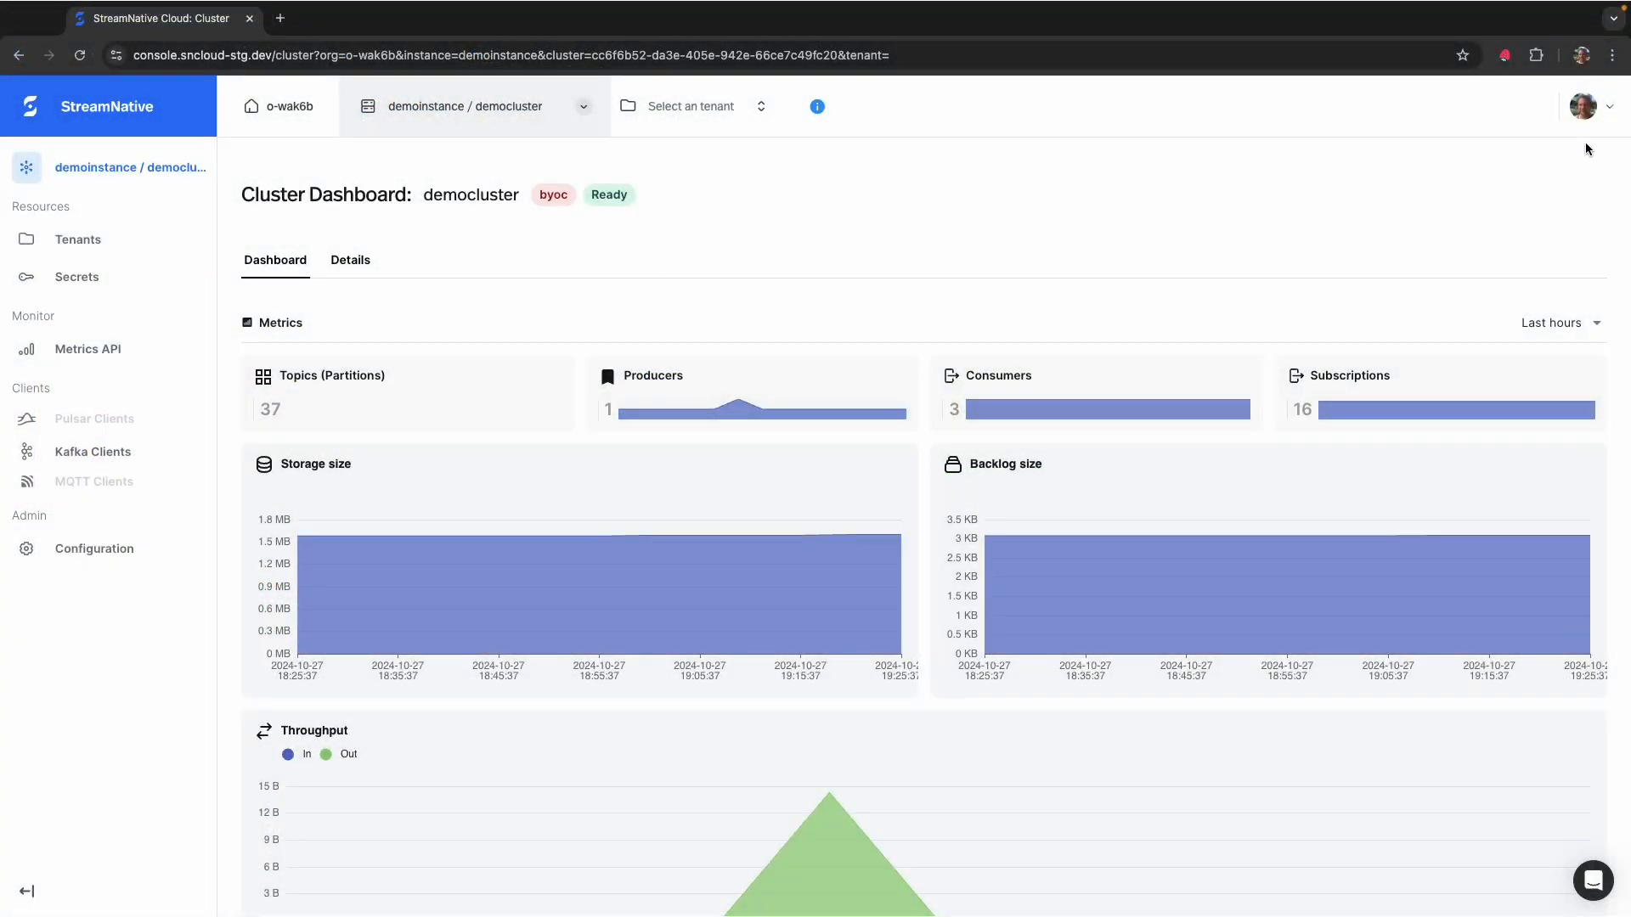
- Switch to the StreamNative Cloud console, show the organization's cloud environments and highlight aws-use1-test-dofz9
left_click(1606, 108)
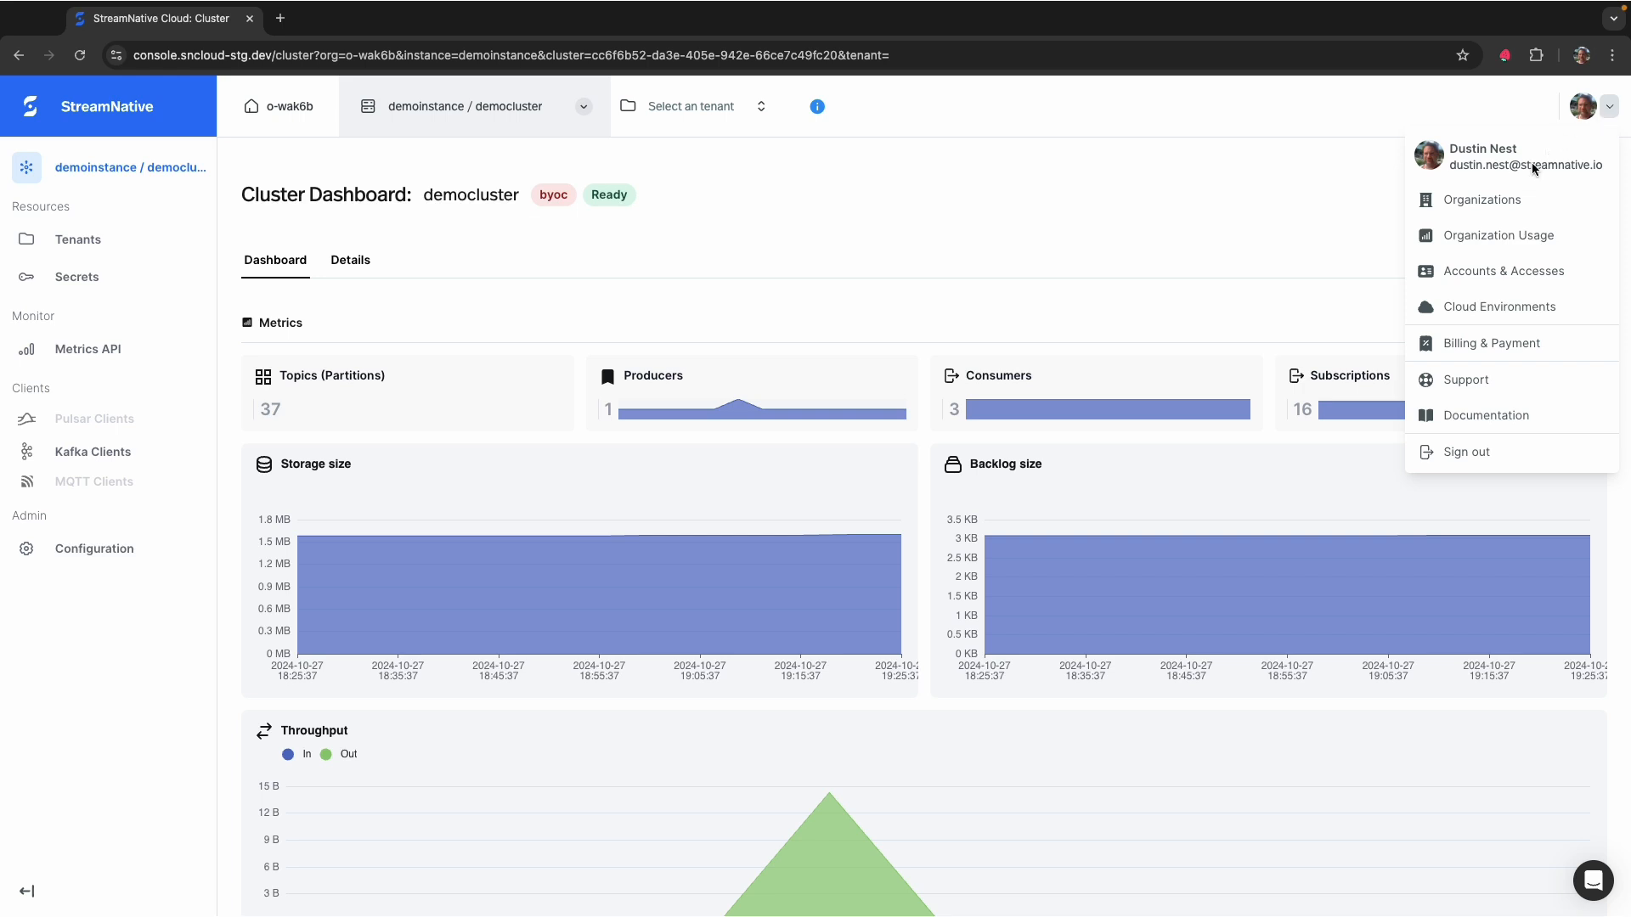
left_click(1497, 306)
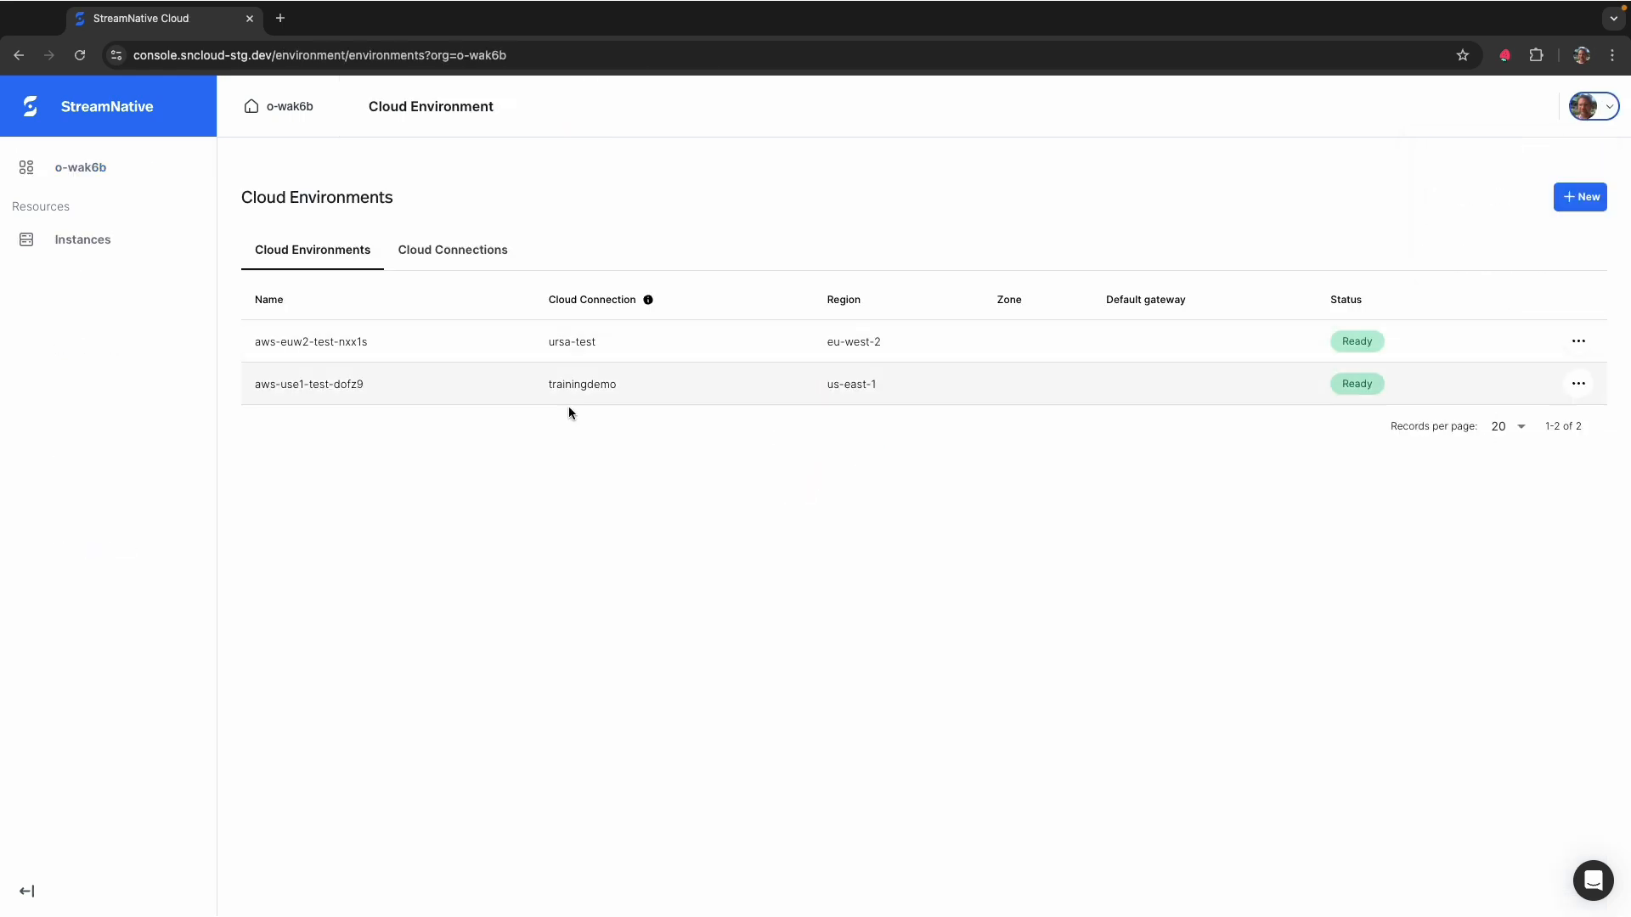
left_click_drag(368, 384, 272, 384)
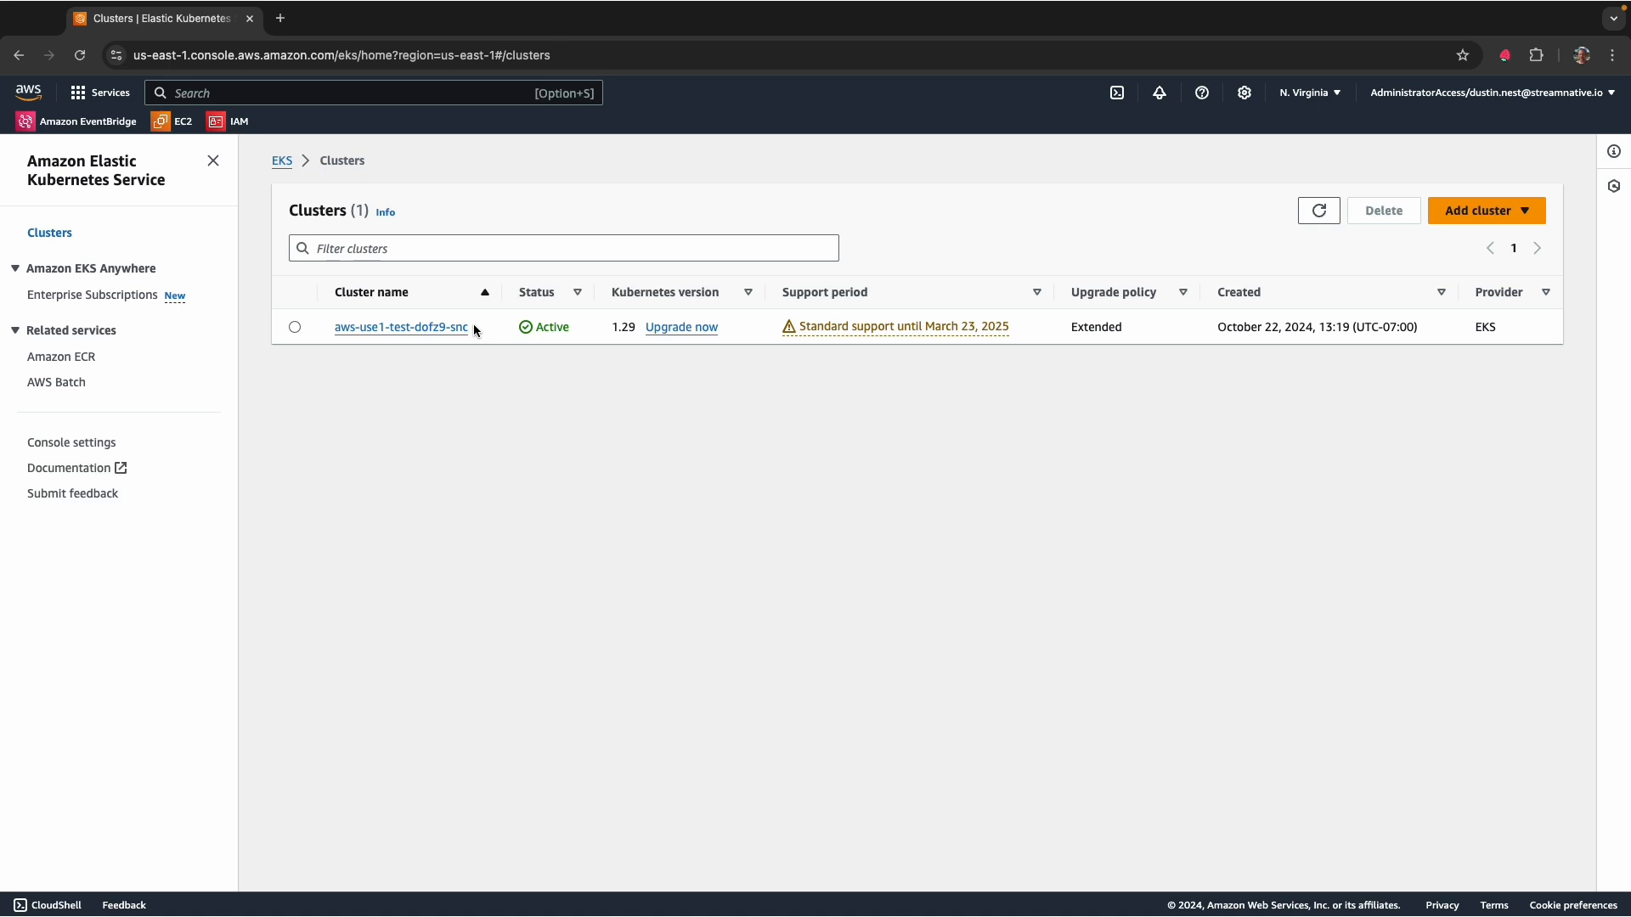
- Switch to the AWS console, highlight the aws-use1-test-dofz9-snc EKS cluster's name, and go to the S3 service
left_click_drag(470, 328, 333, 333)
left_click(341, 408)
left_click(384, 93)
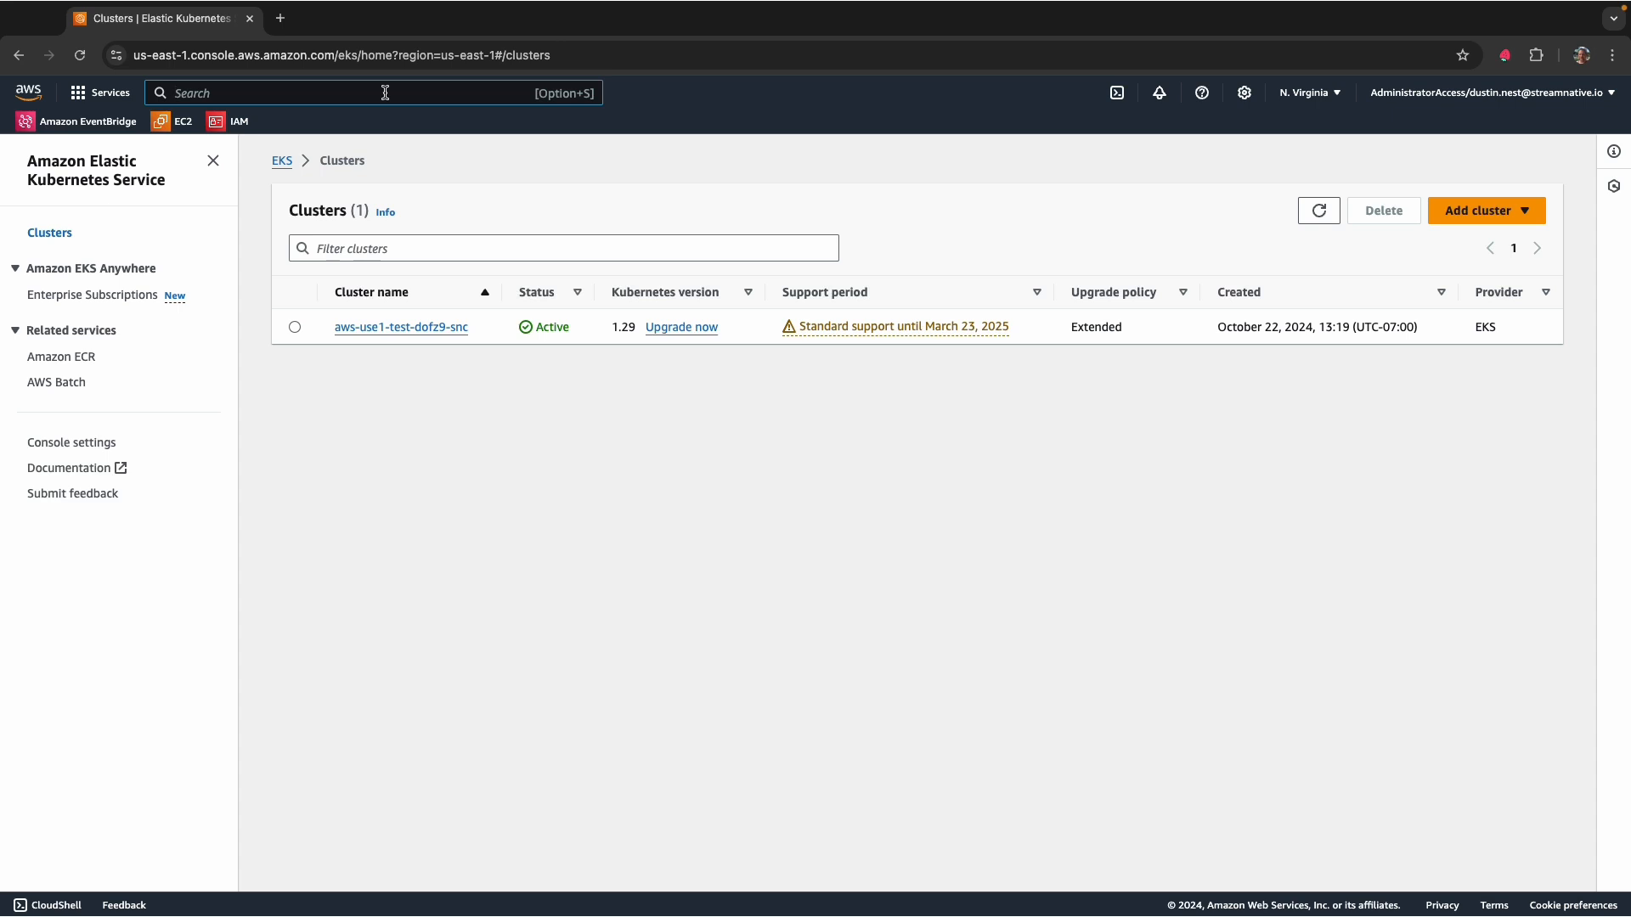
type("s3")
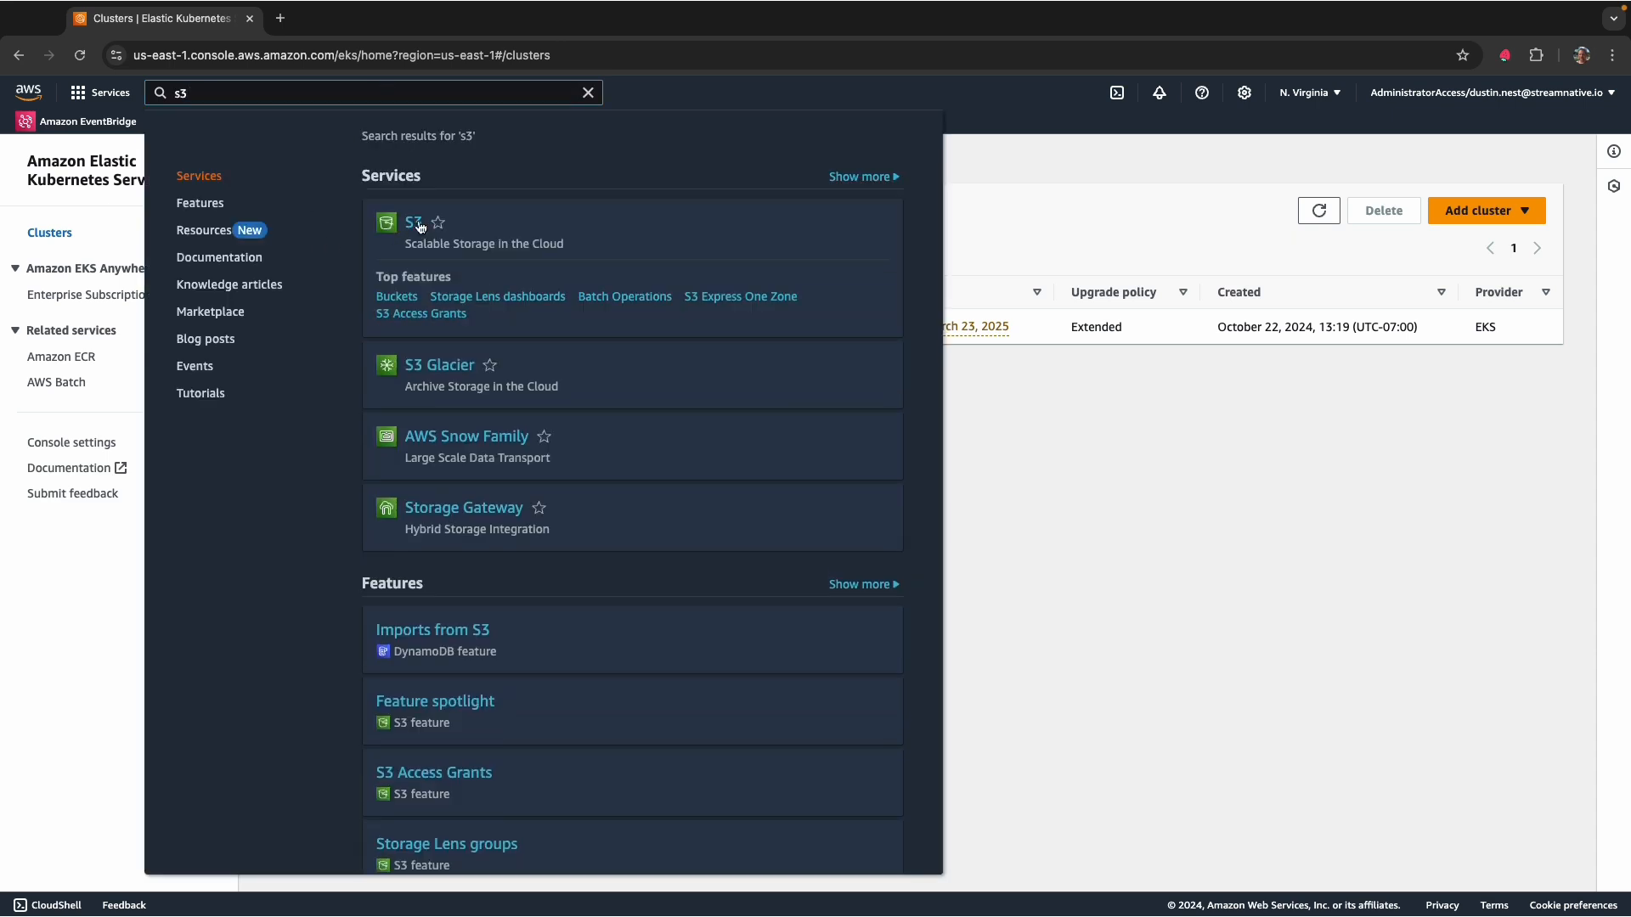
left_click(418, 225)
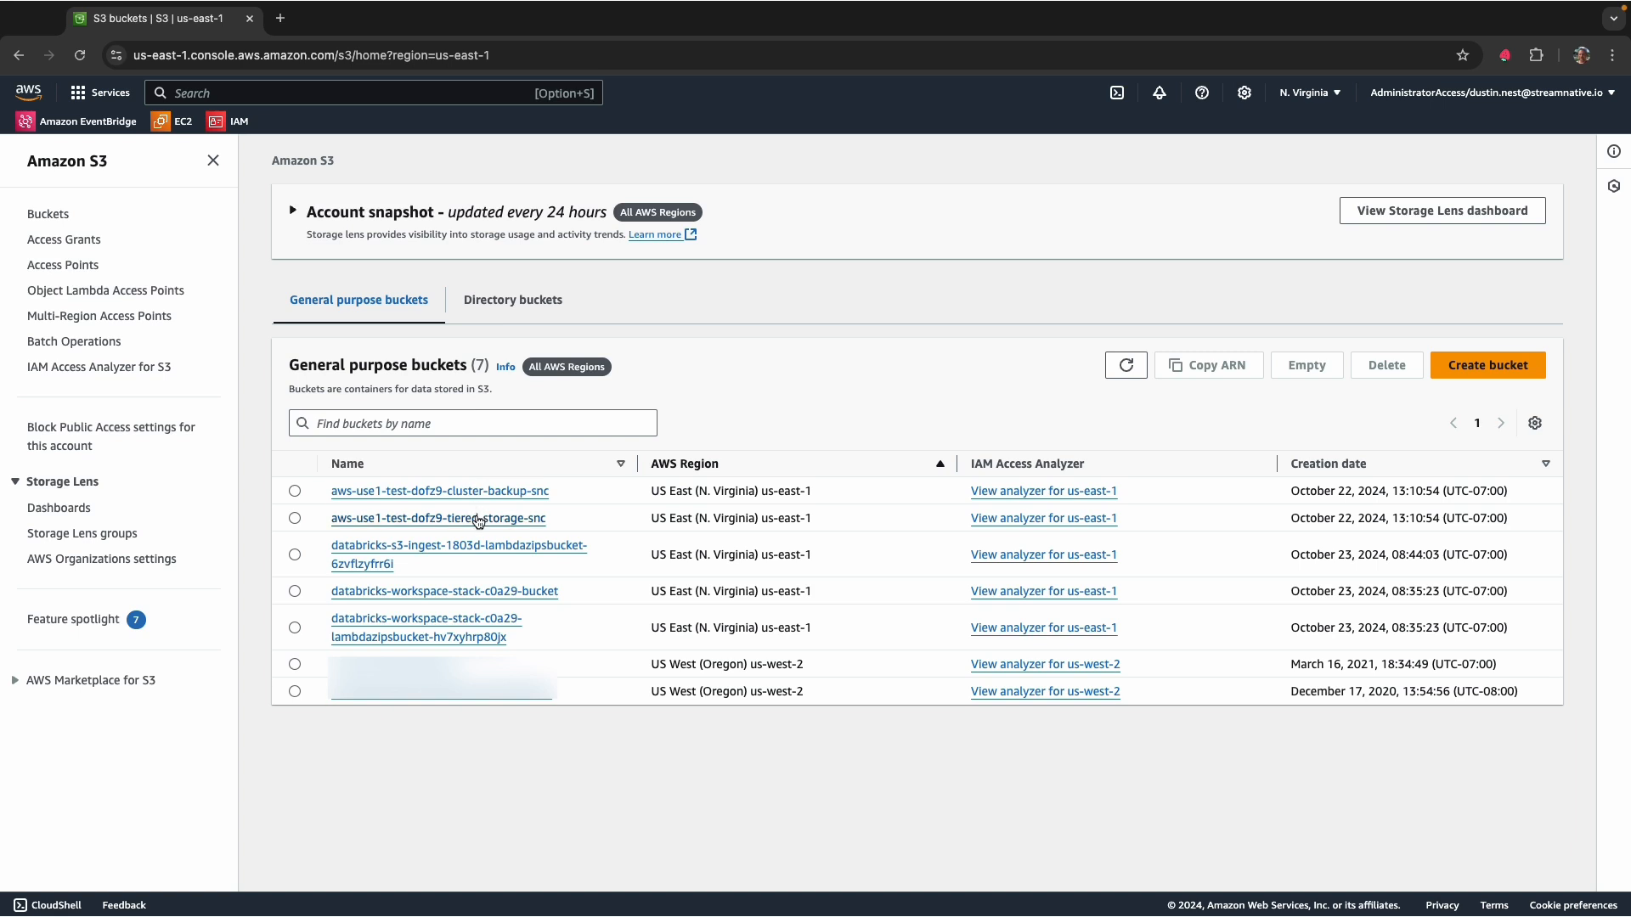
- In the aws-use1-test-dofz9-tiered-storage-snc bucket, browse the democluster Ursa folder down to compaction/public/default/test_topic_summit/
left_click(395, 518)
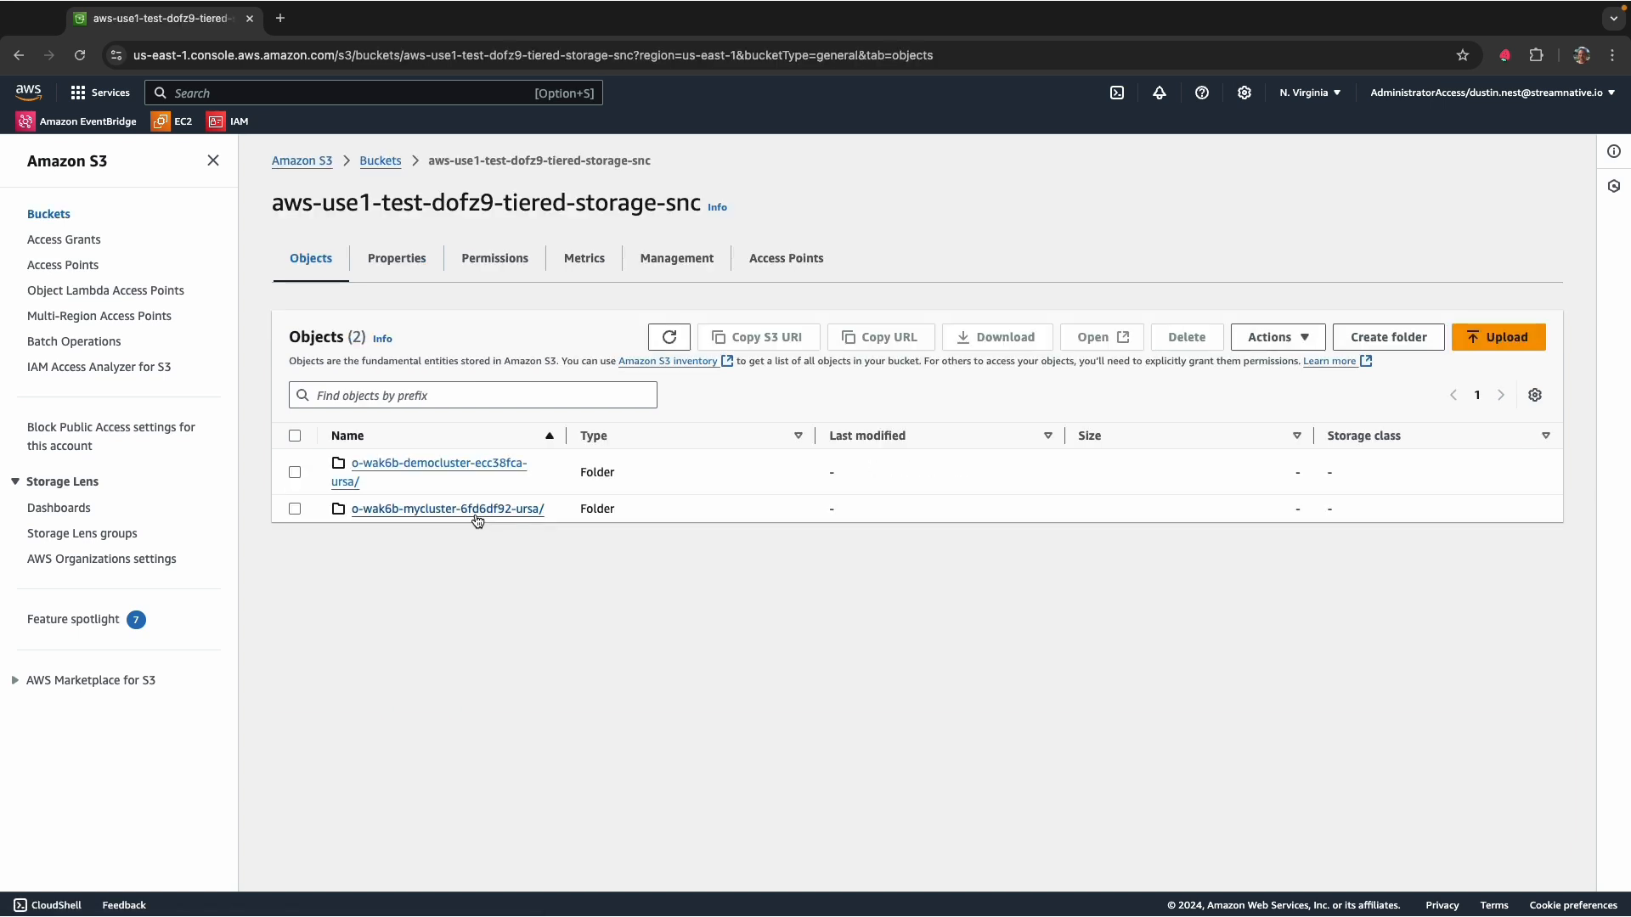
left_click(488, 463)
left_click(408, 467)
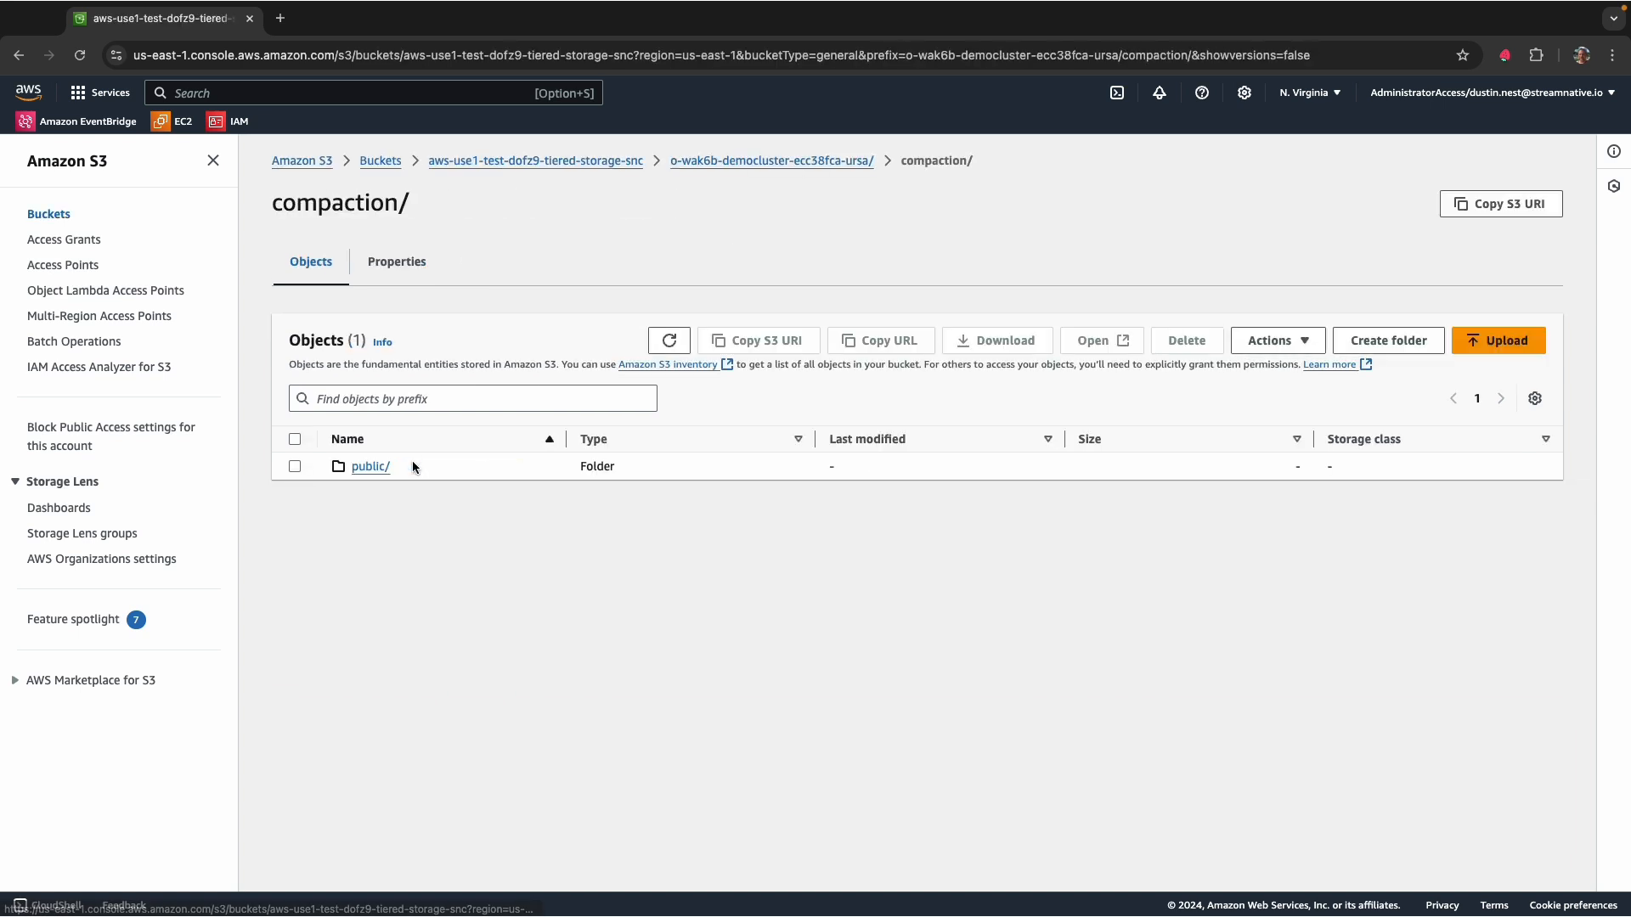
left_click(366, 468)
left_click(371, 469)
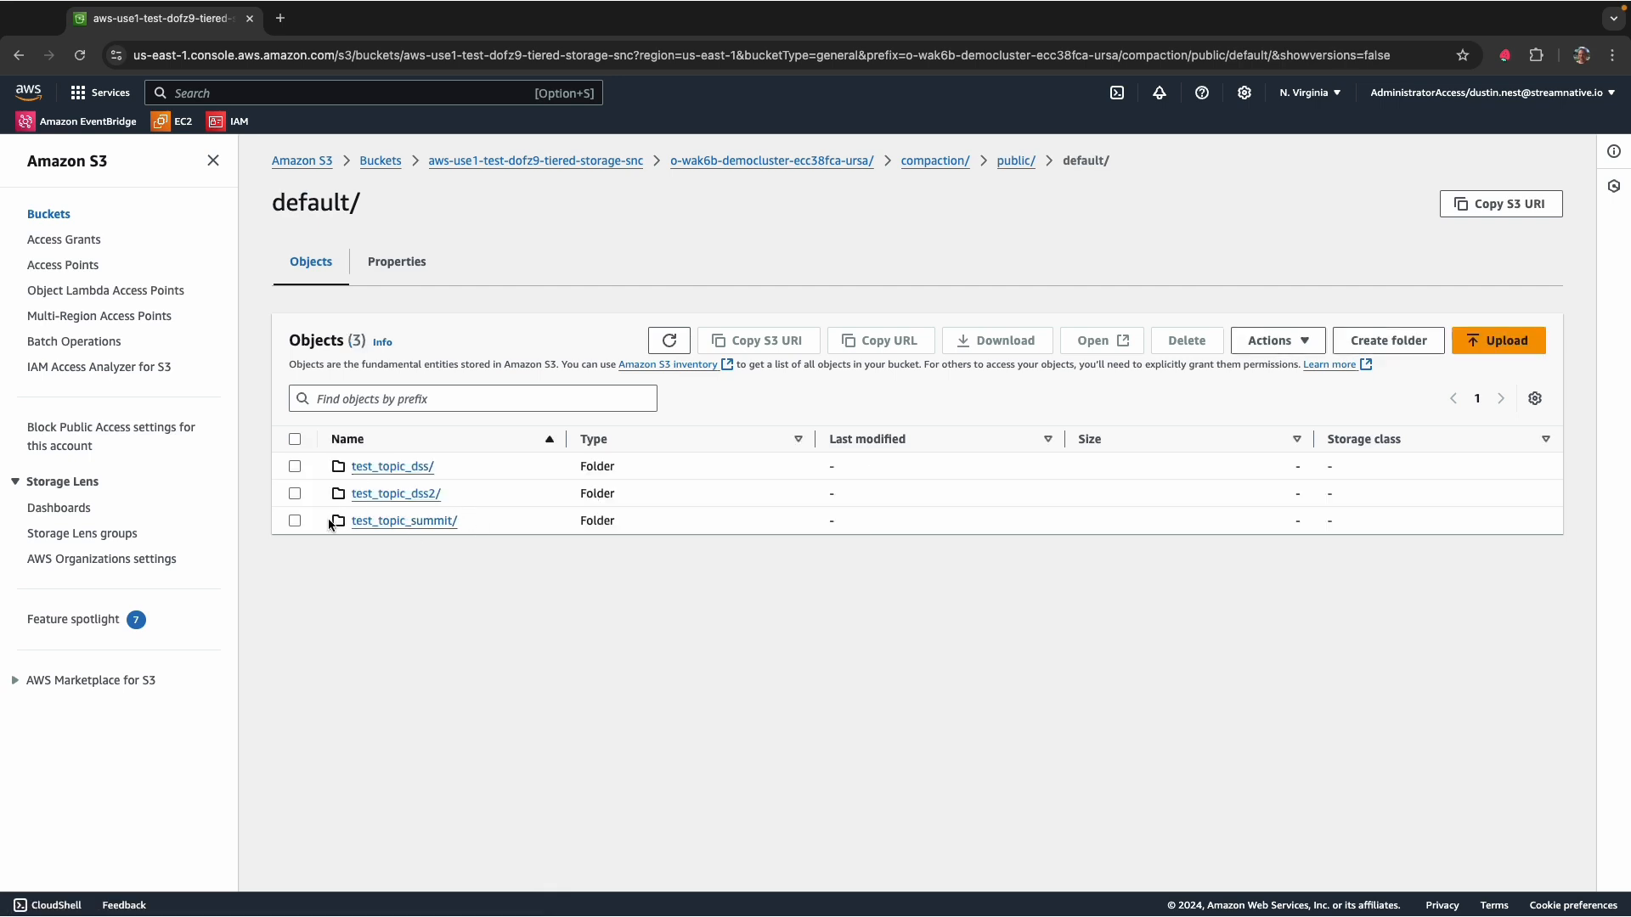
left_click(410, 523)
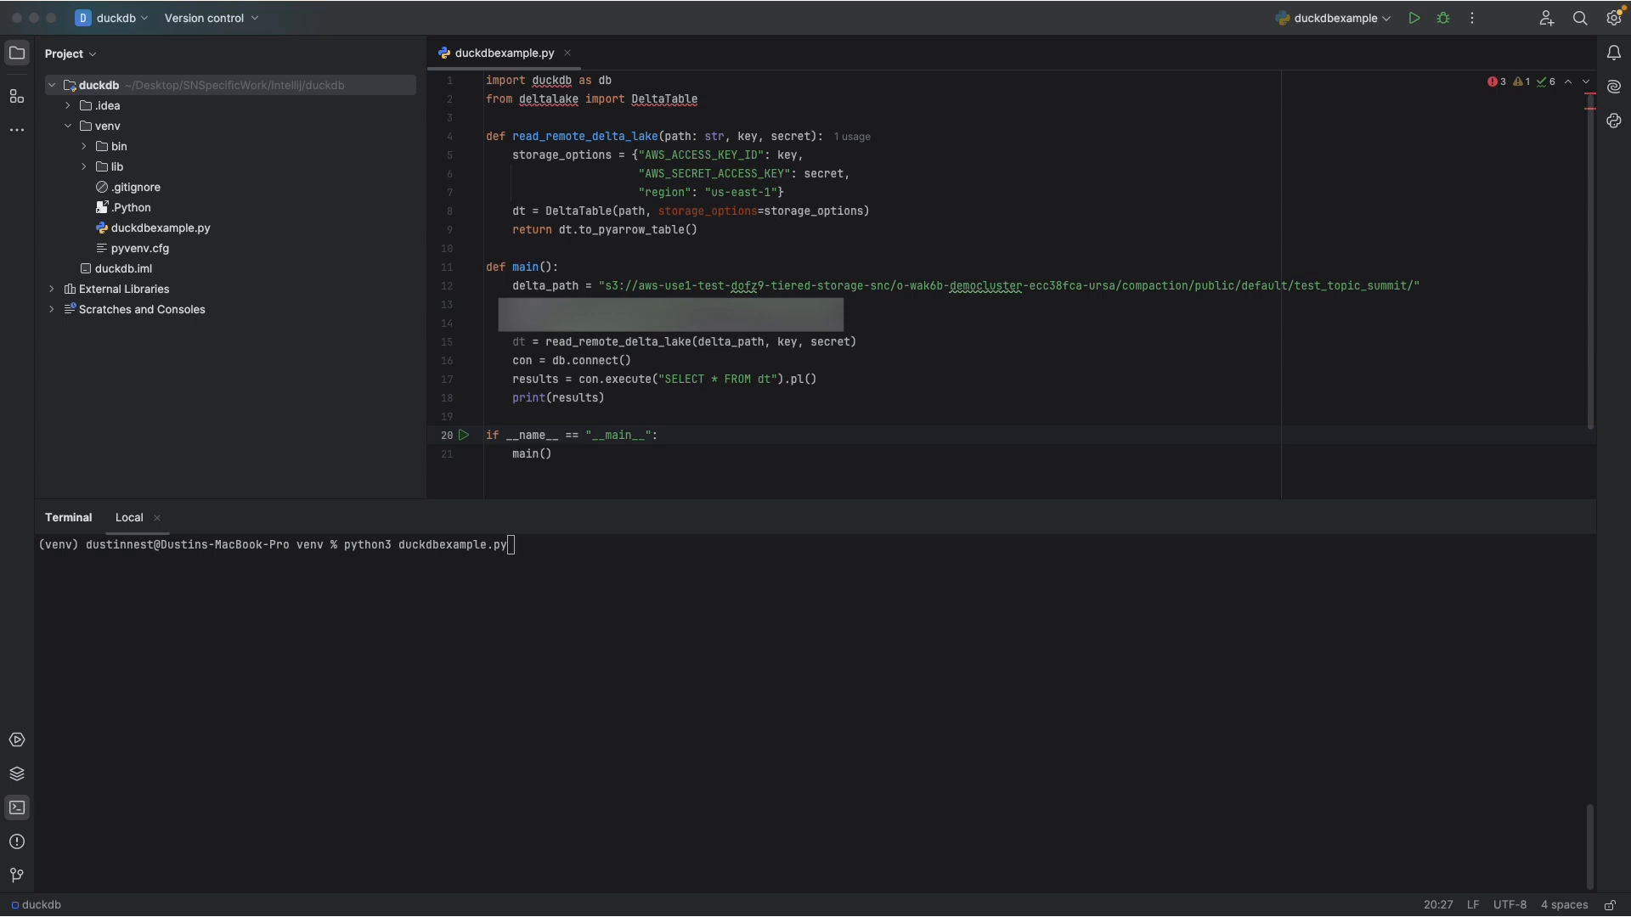
- Switch to the duckdb project in the IDE, highlight the S3 delta_path value in duckdbexample.py and run python3 duckdbexample.py
left_click(535, 566)
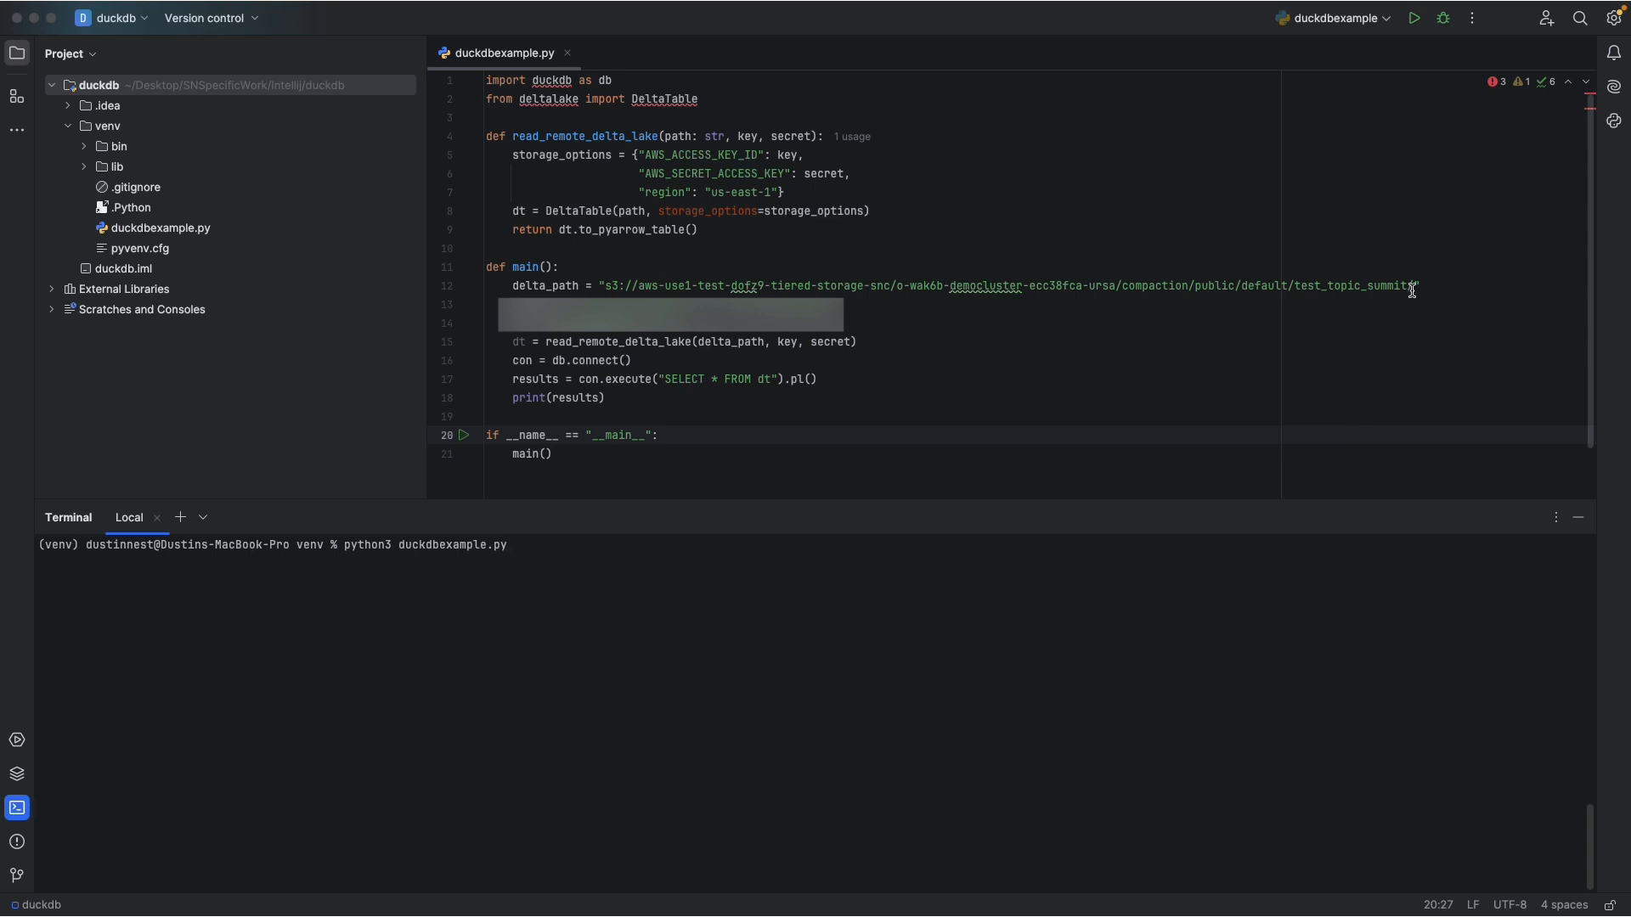
left_click_drag(1412, 286, 605, 289)
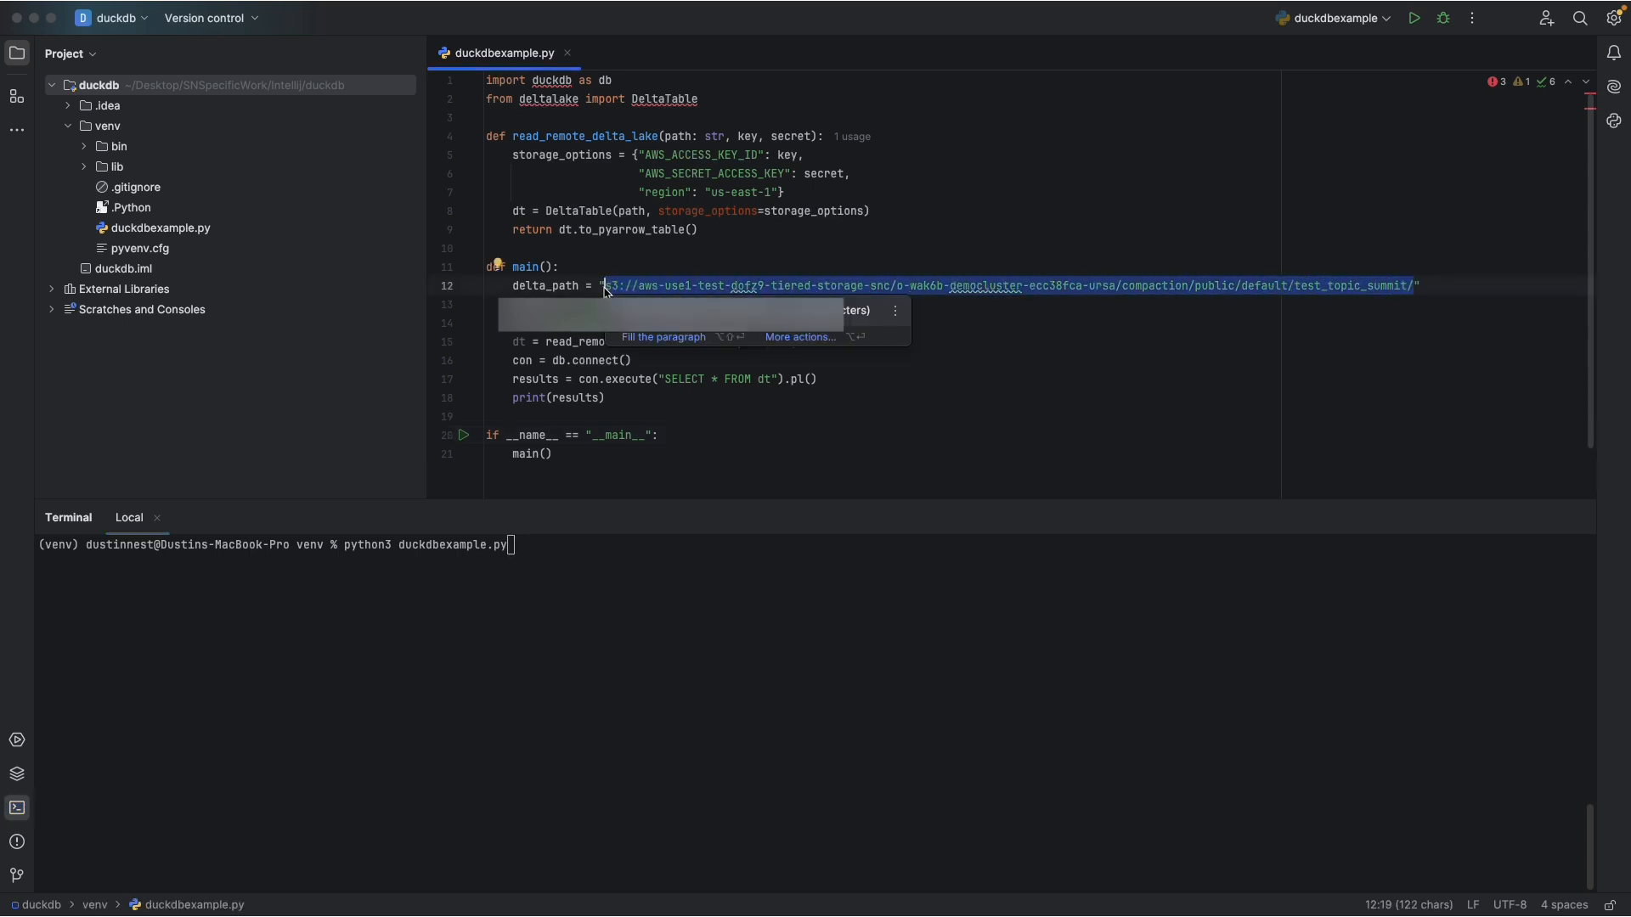
left_click(550, 558)
key("Return")
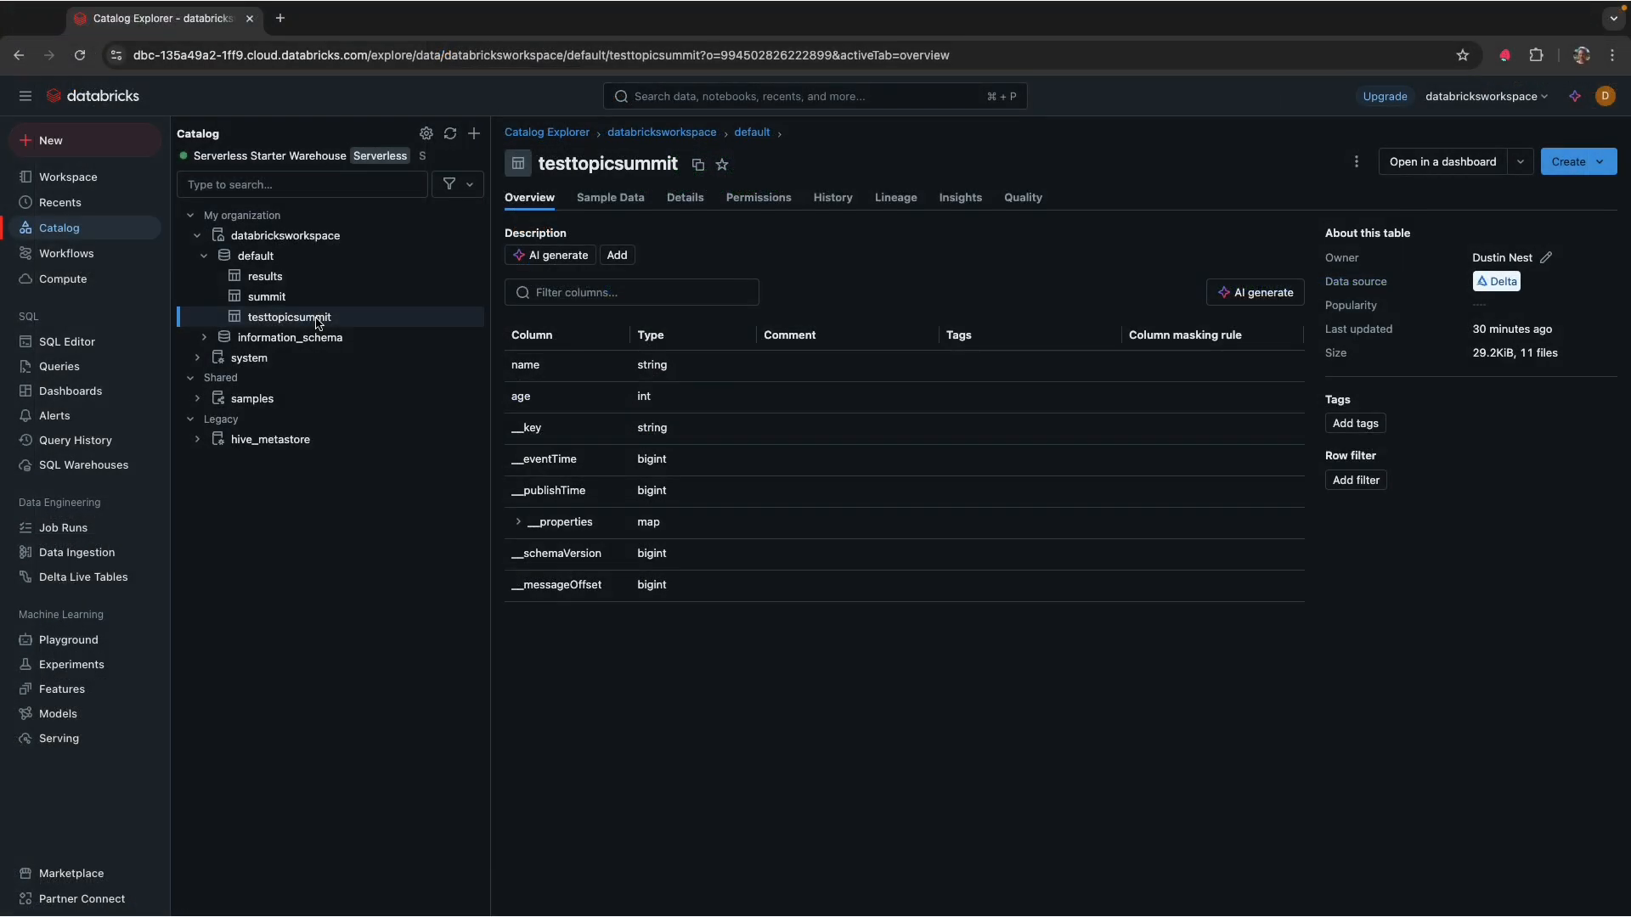
- Switch to Databricks, highlight the testtopicsummit table's storage location in its details, and review the rows of its sample data
left_click(701, 199)
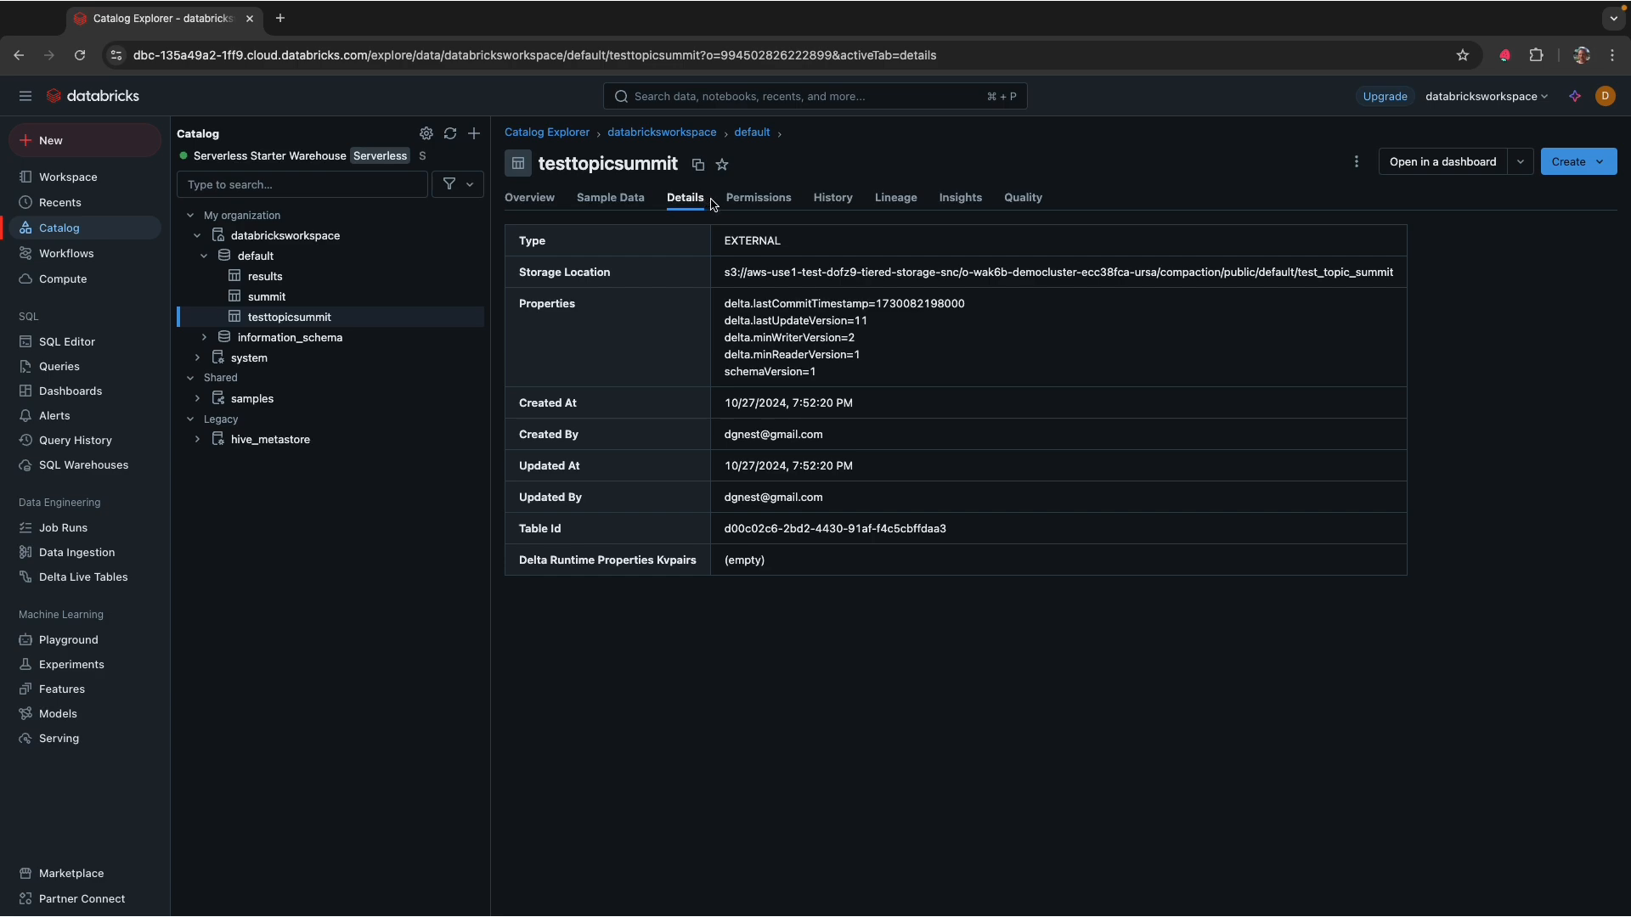
left_click_drag(727, 272, 1399, 276)
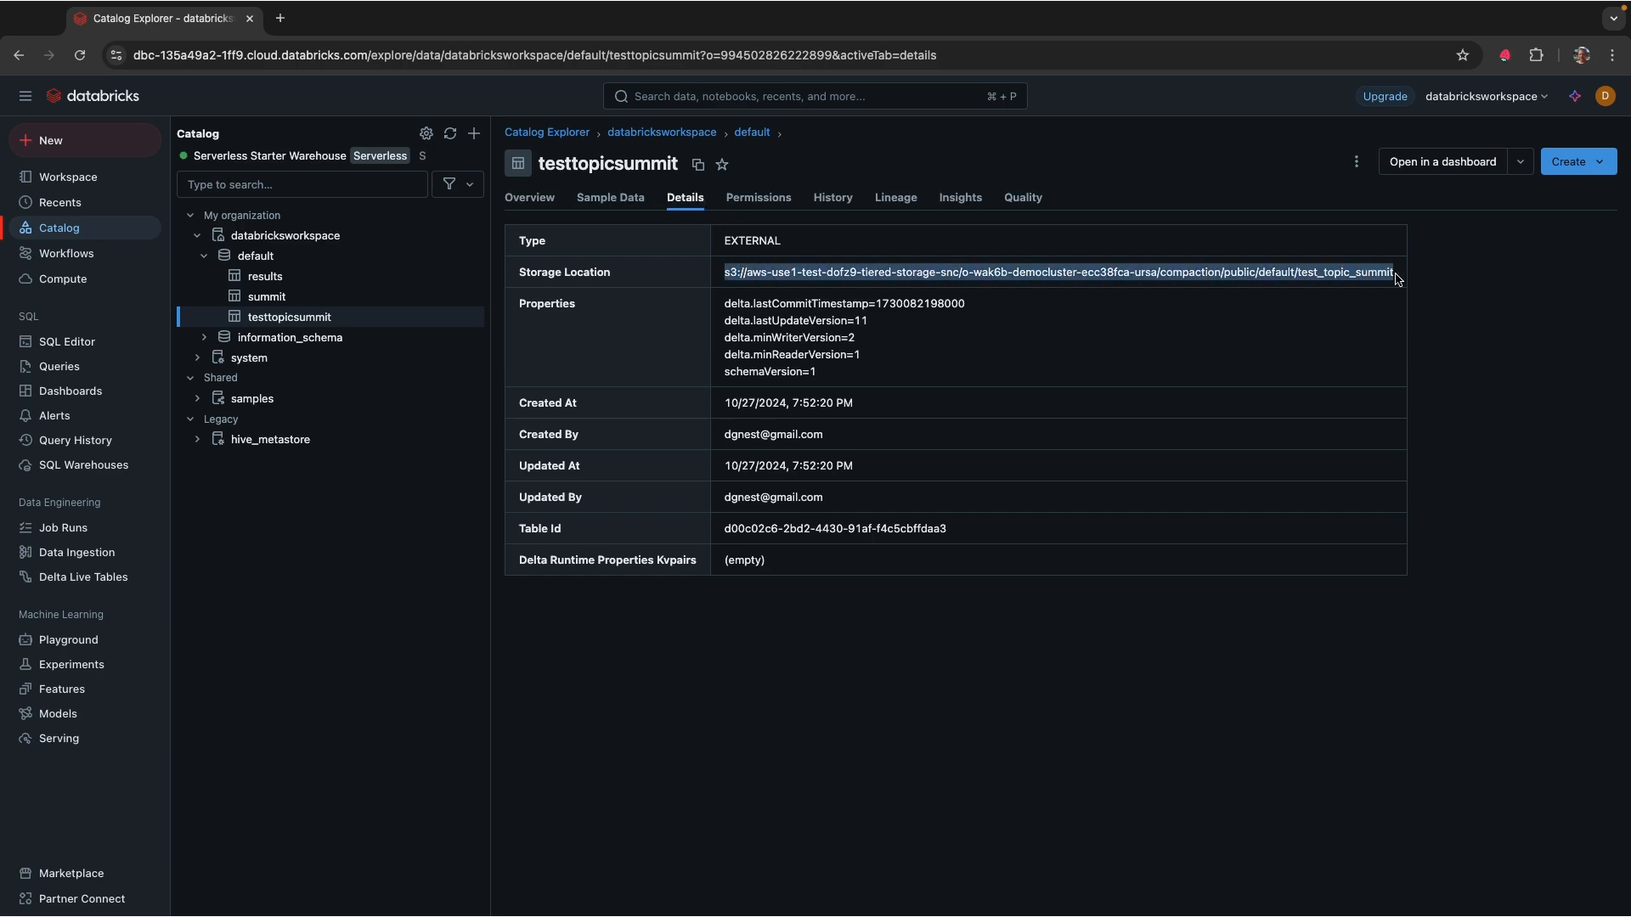
left_click(587, 200)
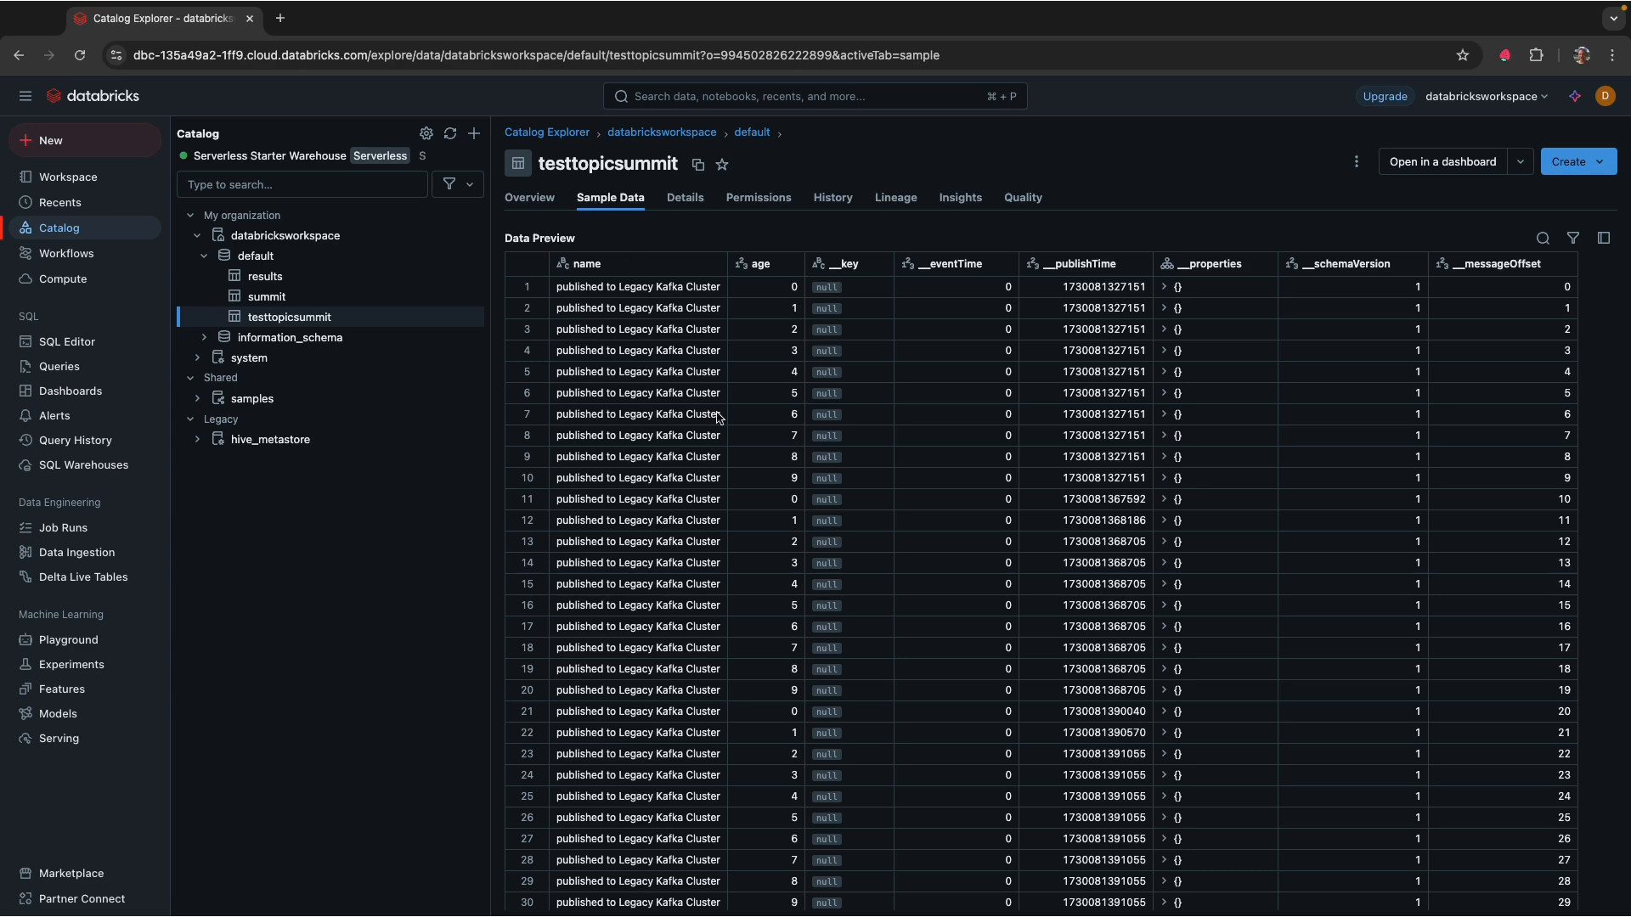
scroll(786, 531, "down", 10)
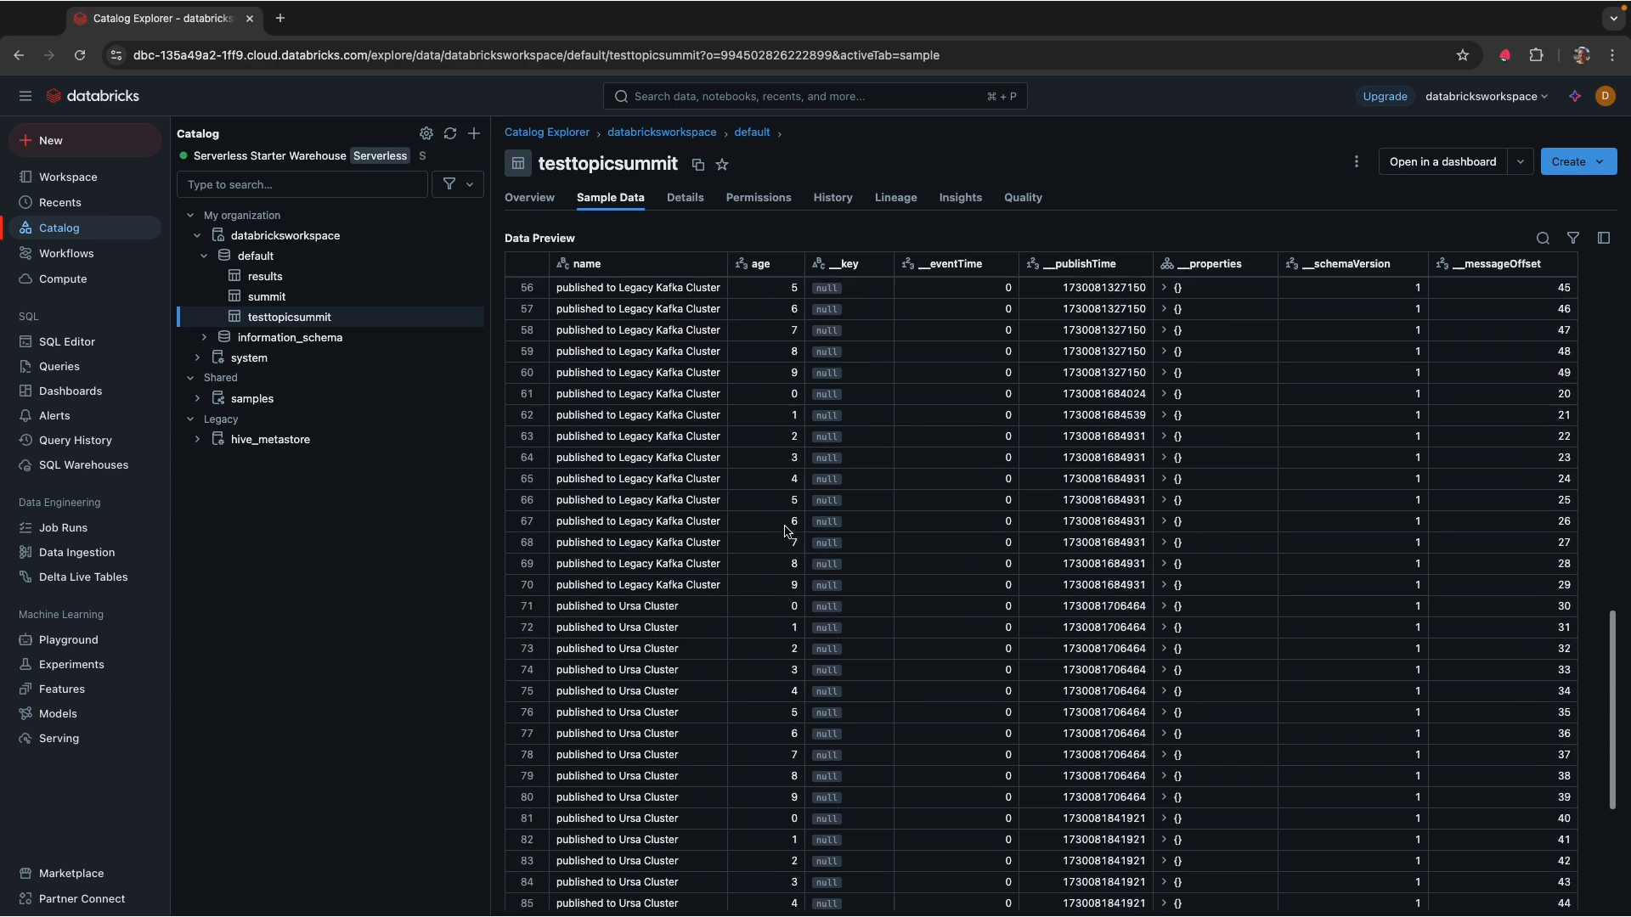
scroll(786, 530, "down", 3)
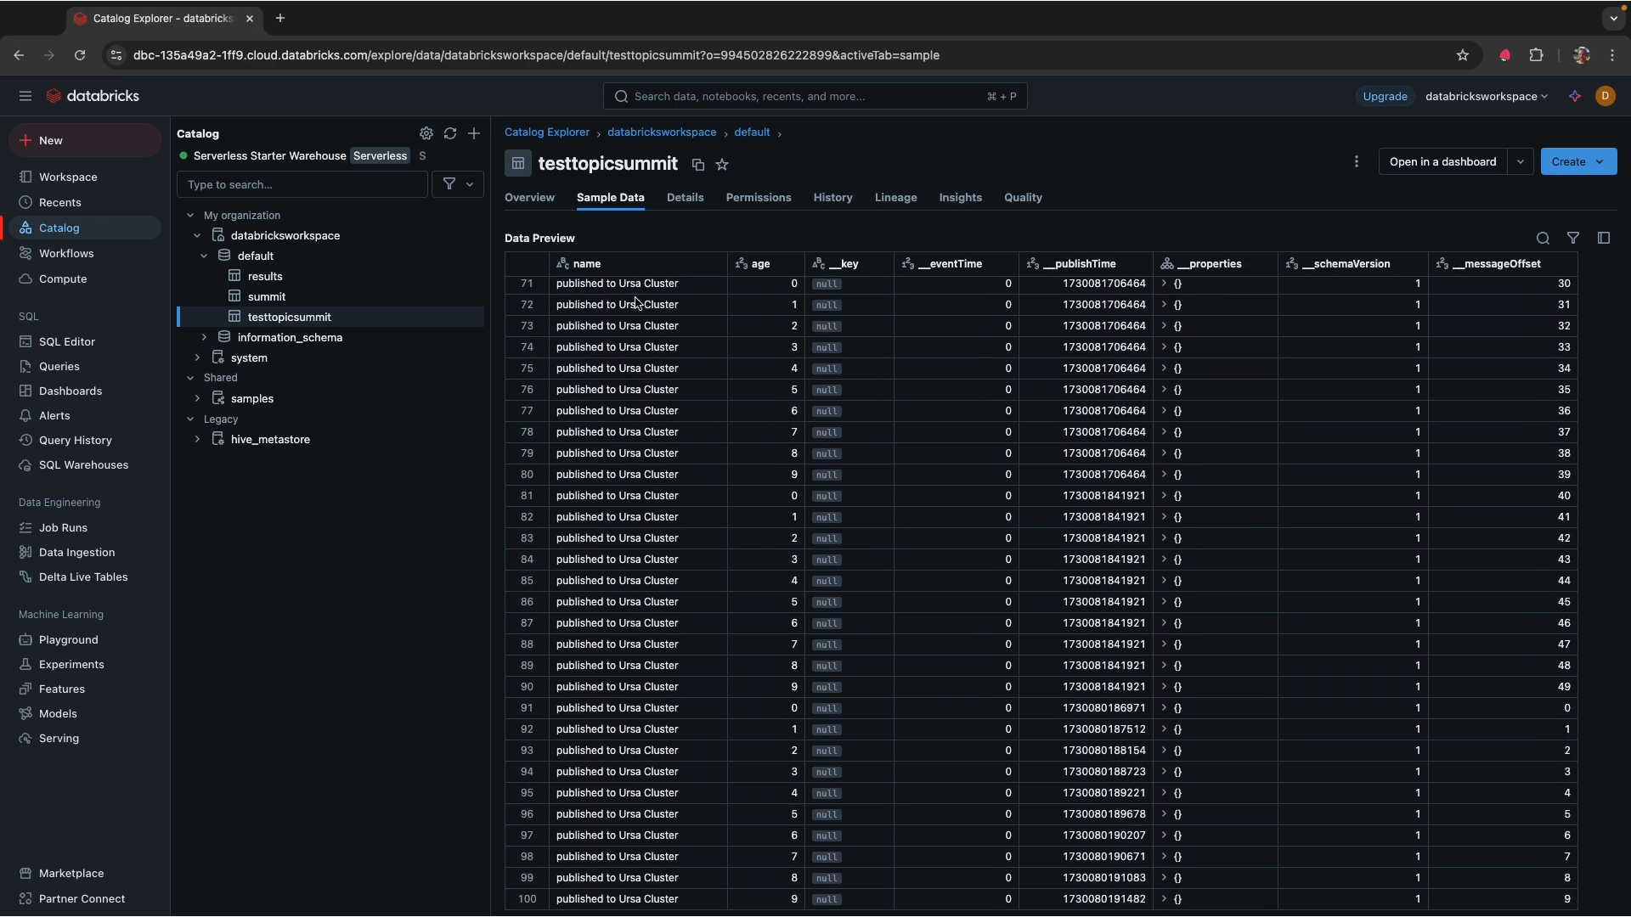
scroll(660, 539, "up", 3)
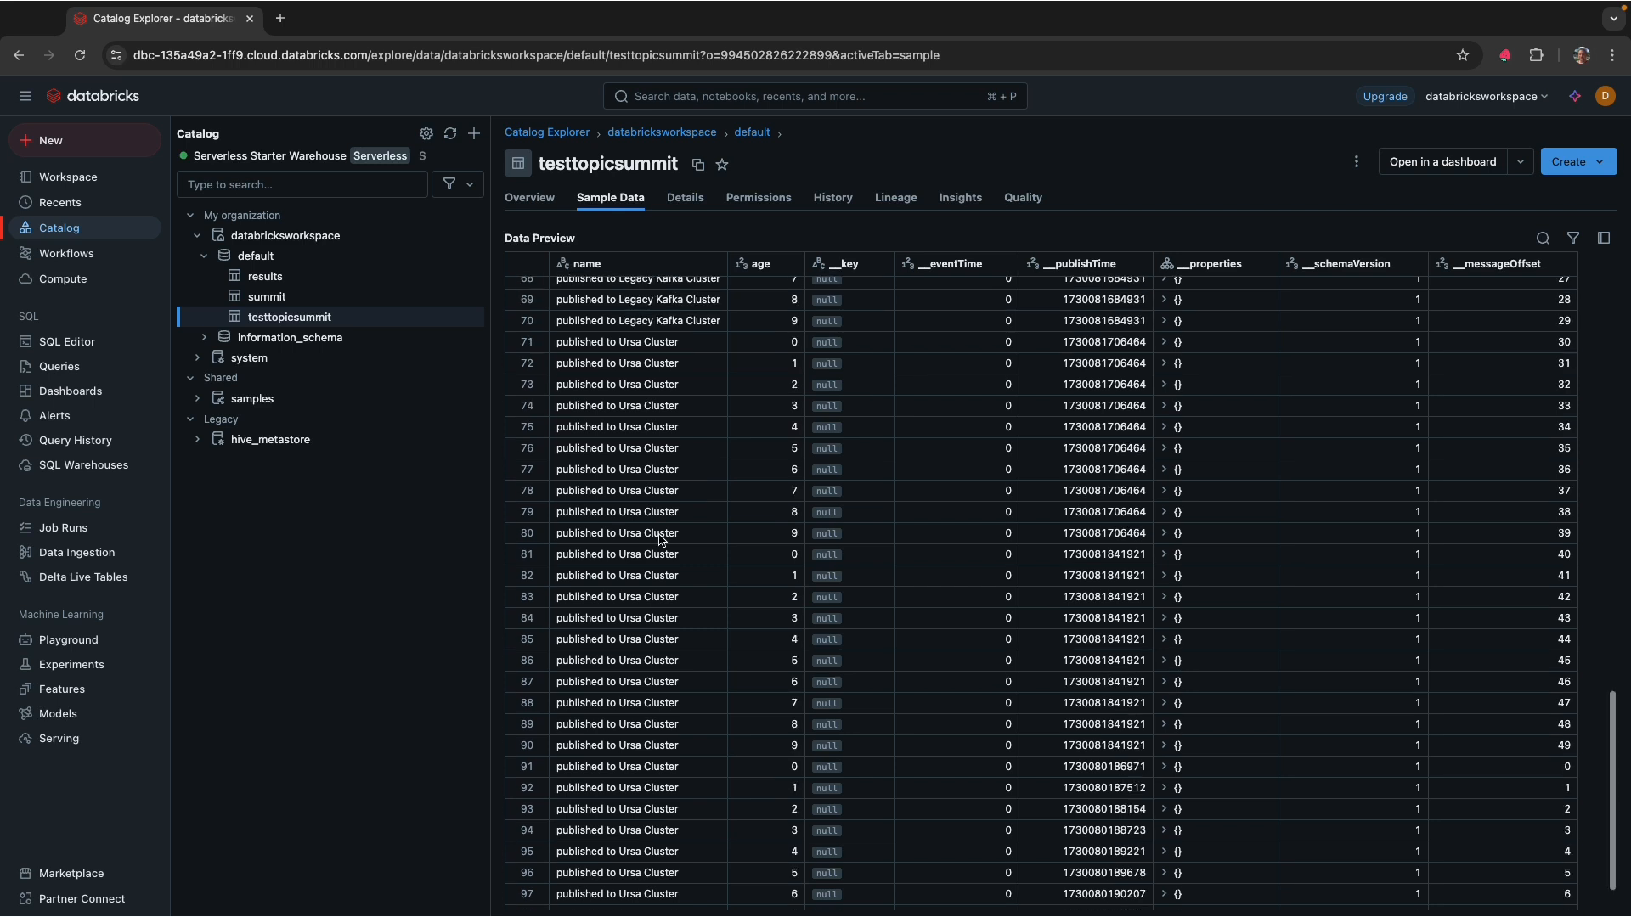